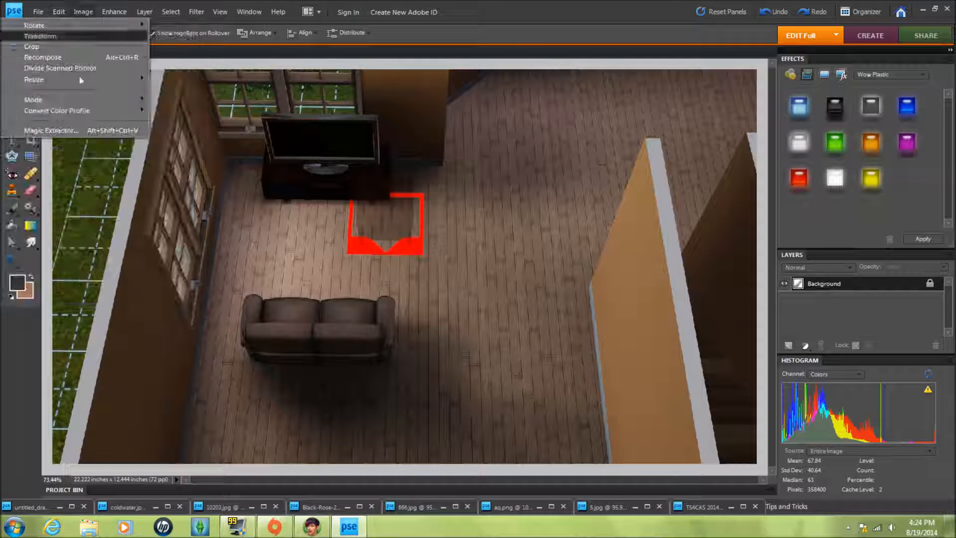
mouse_move(87, 79)
click(189, 82)
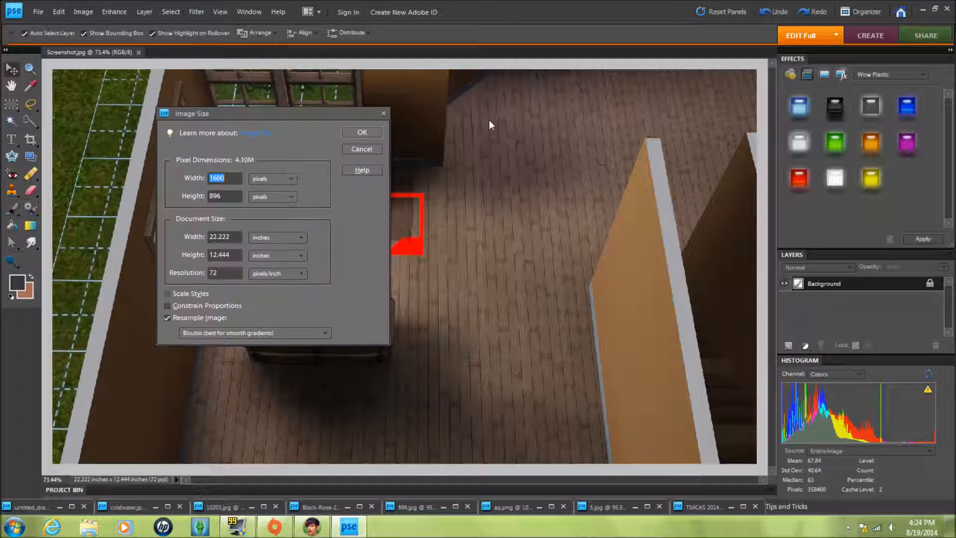
click(384, 112)
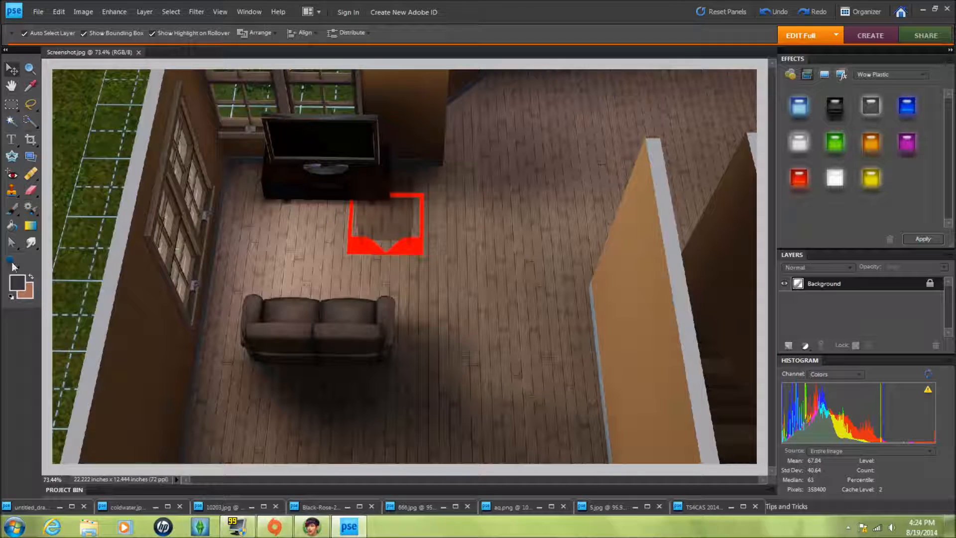
click(17, 282)
click(822, 88)
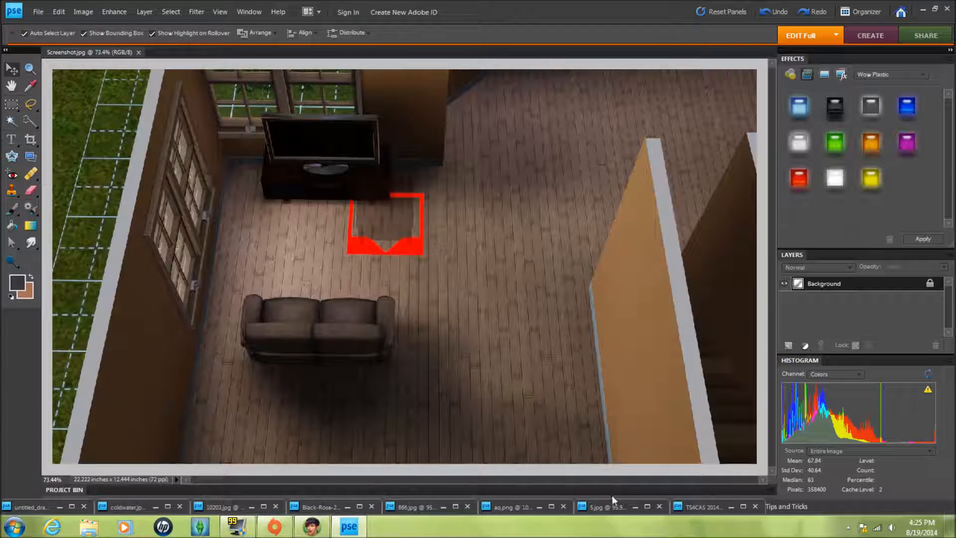
- Copy the Black-Rose-27.jpg image into Screenshot.jpg as a new layer and position it to cover the canvas
double_click(331, 508)
drag(309, 55, 551, 74)
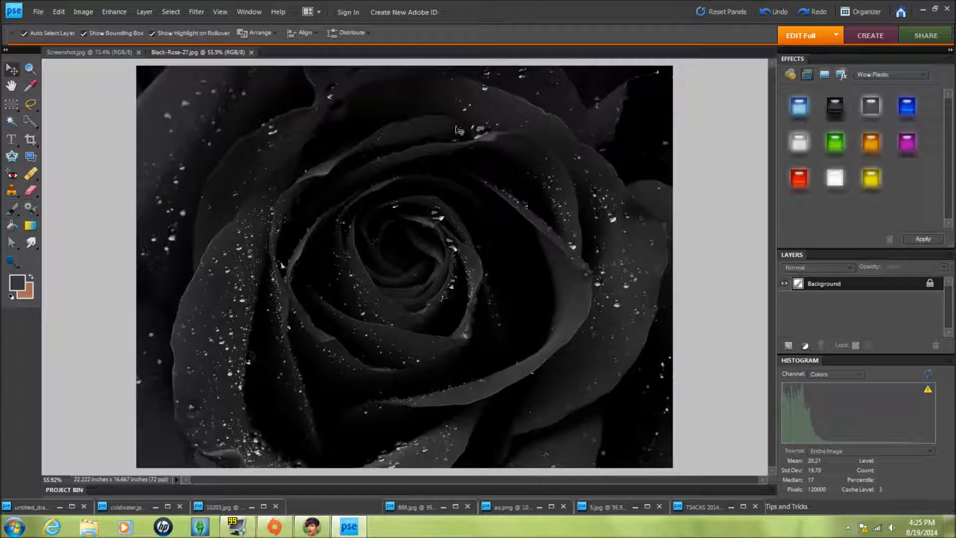
drag(217, 53, 393, 70)
drag(454, 67, 459, 25)
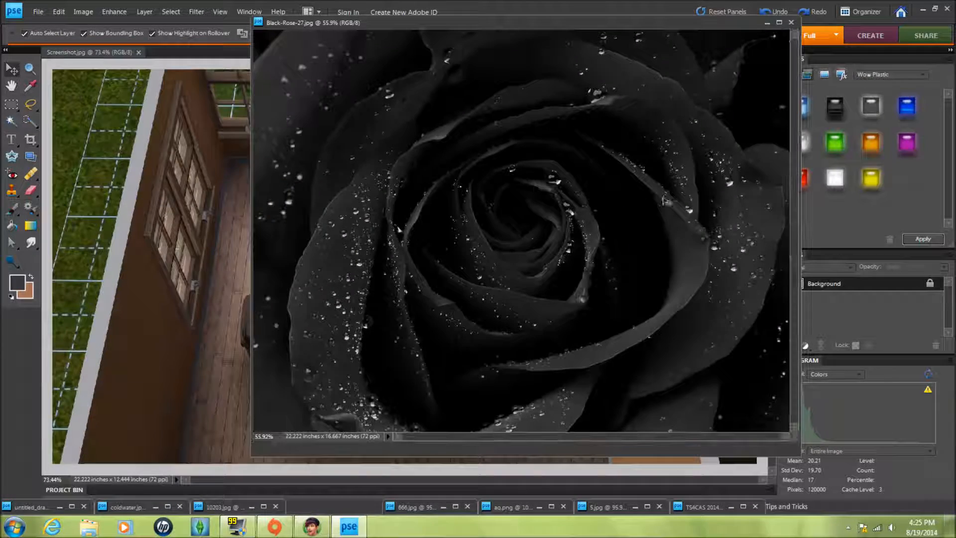
drag(517, 259, 195, 271)
click(767, 22)
drag(393, 279, 646, 317)
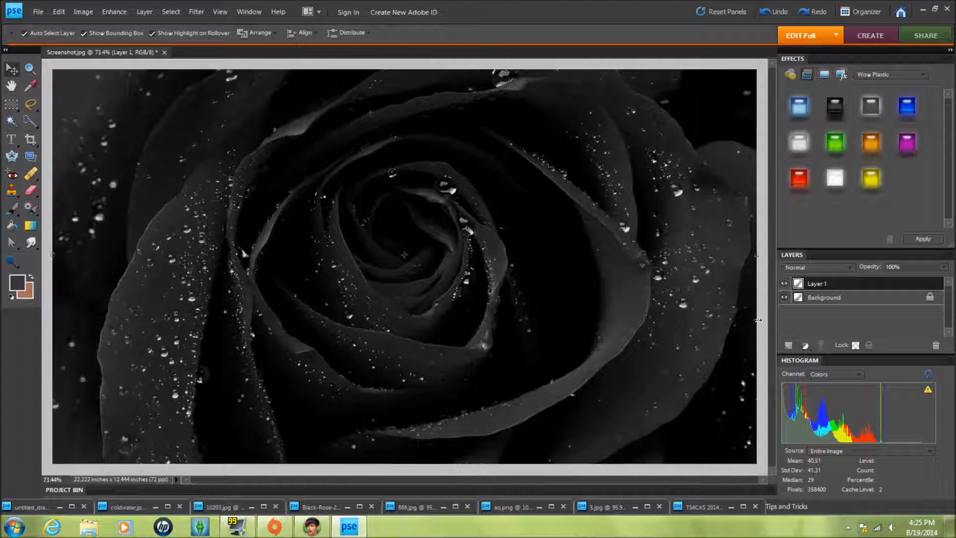
drag(505, 152, 504, 192)
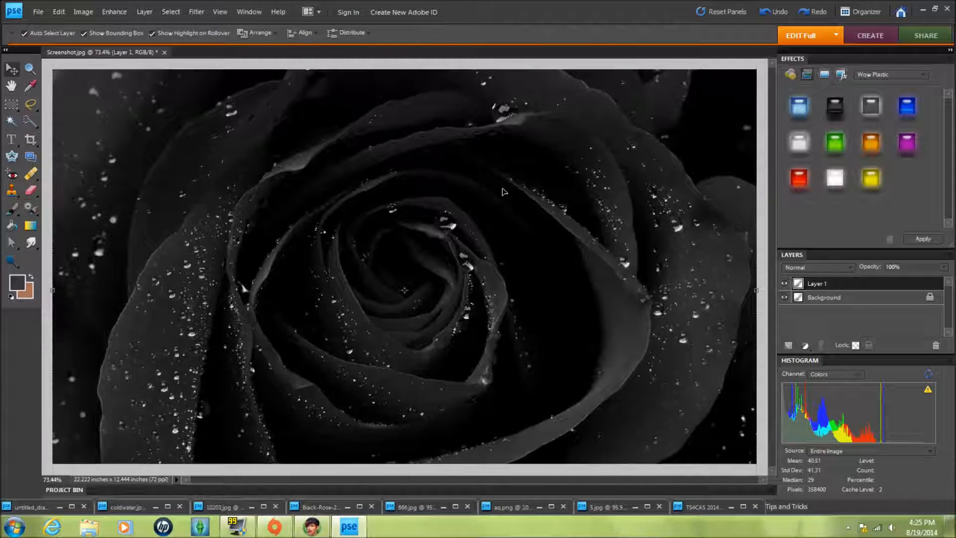
- Add 10203.jpg to Screenshot.jpg as another layer and set that layer's opacity to about 27%
double_click(215, 505)
drag(107, 52, 224, 159)
drag(386, 245, 348, 134)
click(842, 160)
drag(416, 252, 402, 260)
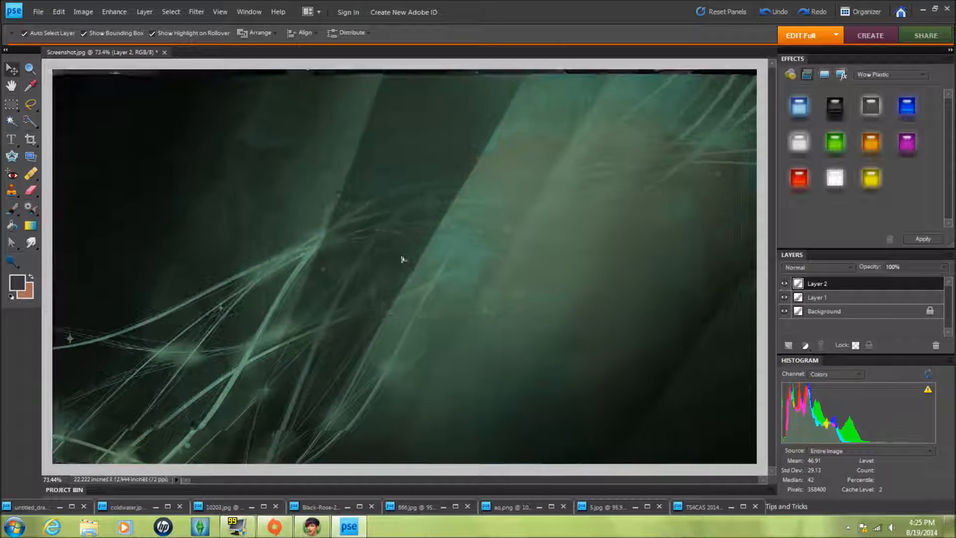
drag(929, 280, 900, 279)
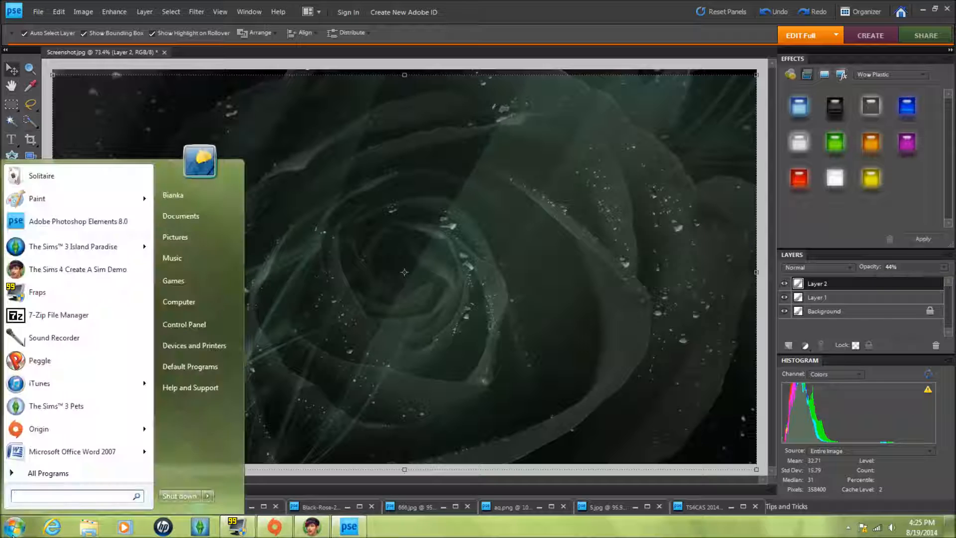
drag(909, 280, 901, 277)
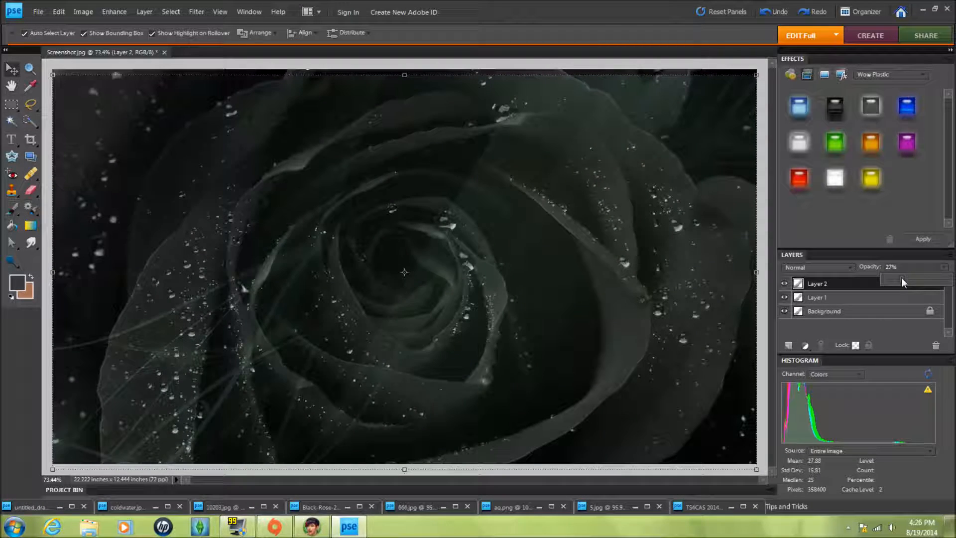
- Add coldwater.jpg to Screenshot.jpg as a third layer and set its opacity to 78%
click(221, 507)
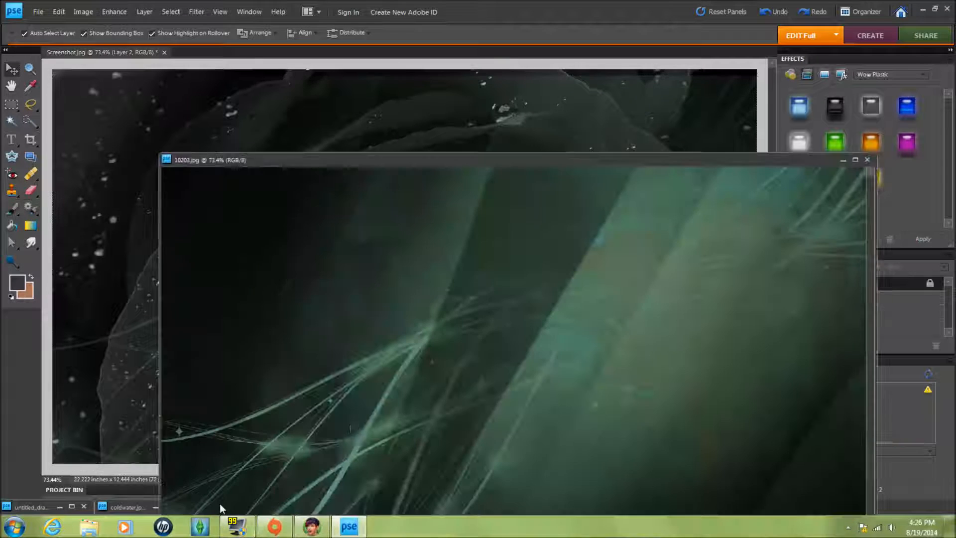
click(842, 161)
click(128, 506)
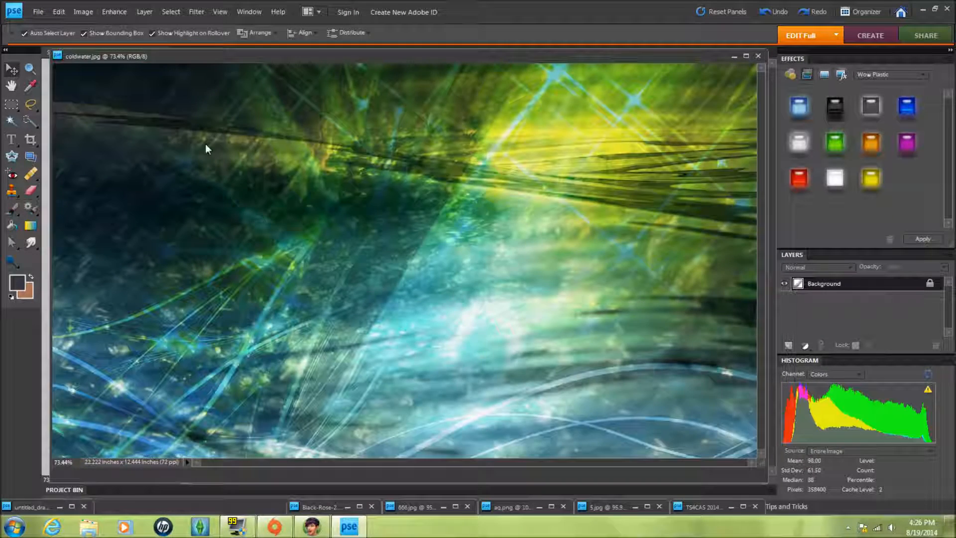
drag(233, 56, 253, 144)
drag(357, 233, 370, 135)
click(755, 143)
drag(502, 179, 482, 188)
click(944, 268)
drag(919, 280, 892, 282)
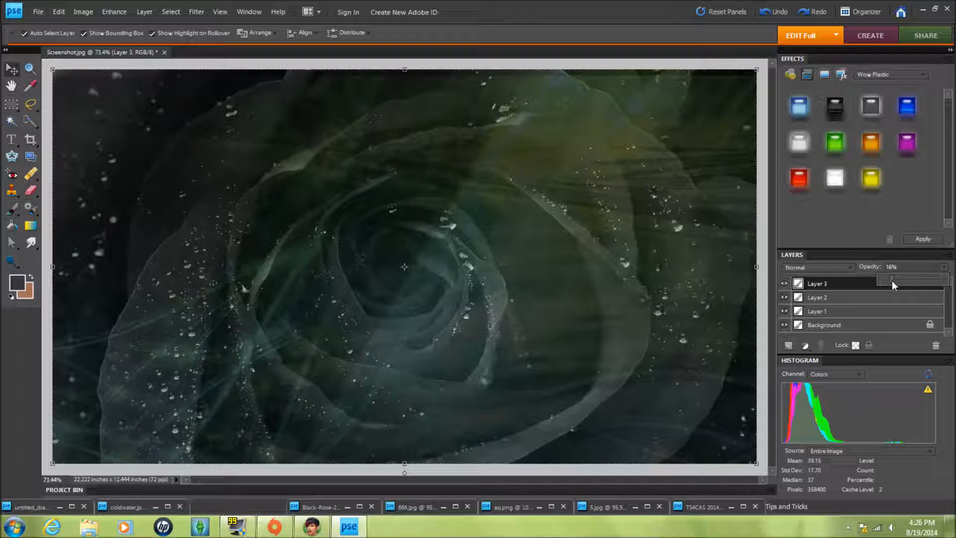
drag(892, 279, 932, 281)
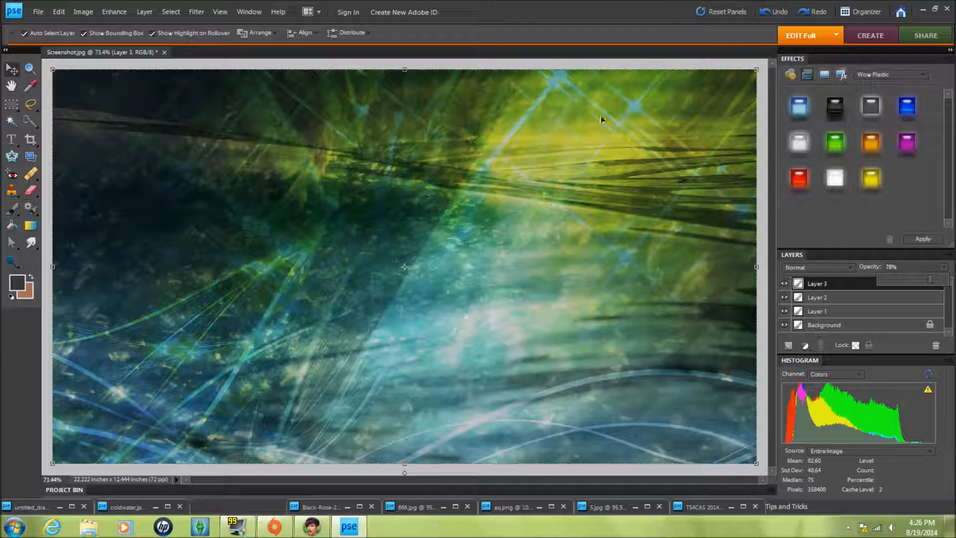
- Close the Screenshot.jpg document
click(165, 52)
click(483, 205)
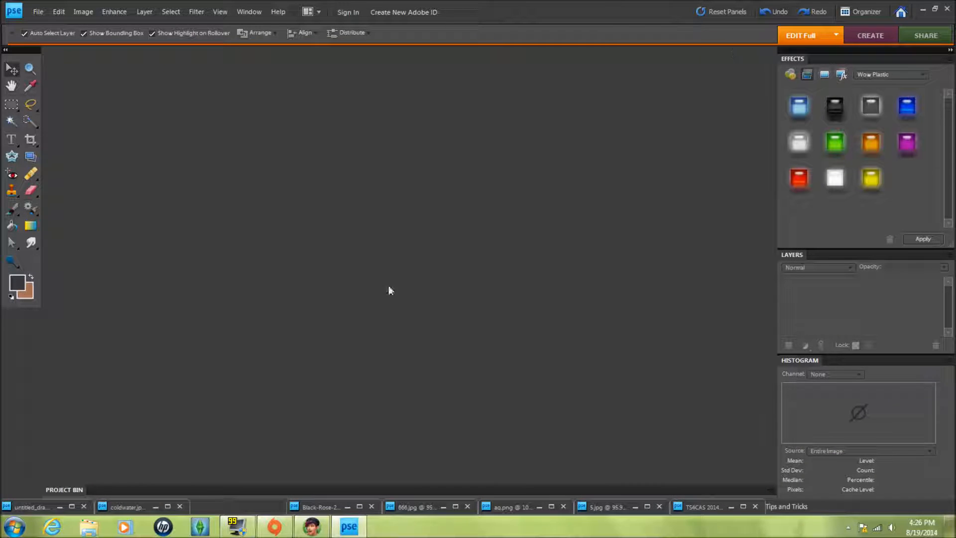
- Bring up the Black-Rose-27.jpg document as the new base image, minimizing the other open images
click(313, 506)
drag(294, 19, 150, 56)
click(438, 507)
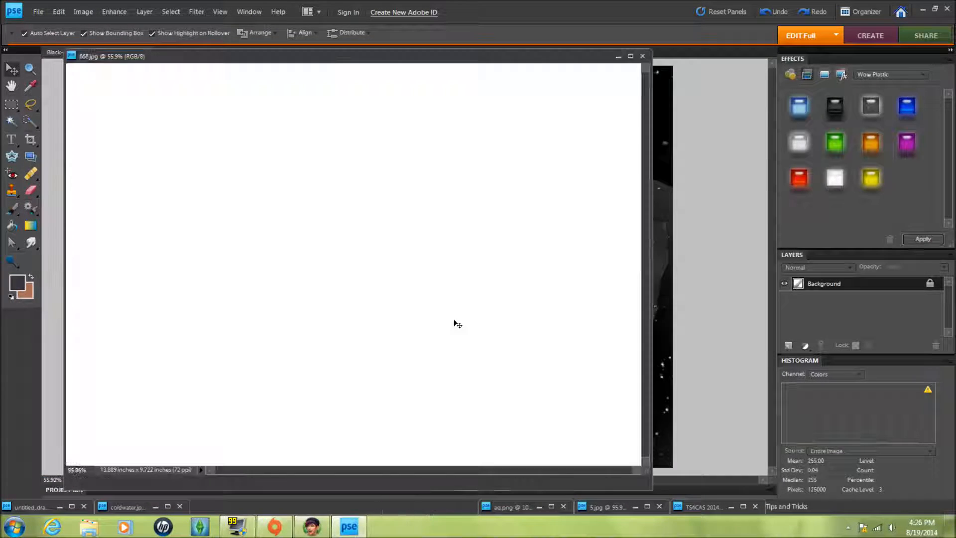
click(618, 56)
click(538, 507)
click(519, 56)
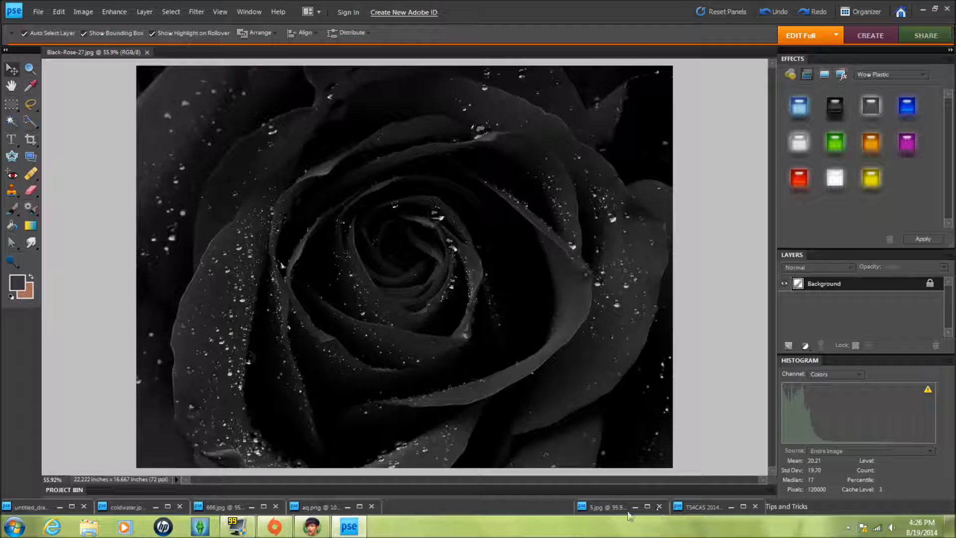
- Add 5.jpg to Black-Rose-27.jpg as a layer scaled to cover the rose and set its opacity to 52%
click(634, 507)
drag(212, 106, 335, 144)
drag(454, 239, 379, 107)
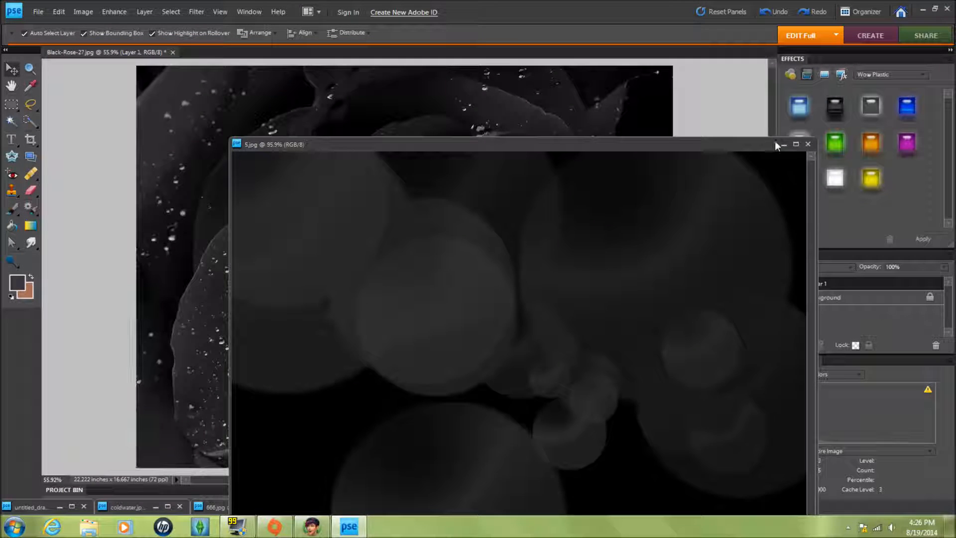
click(784, 143)
drag(247, 233, 144, 149)
drag(472, 300, 701, 461)
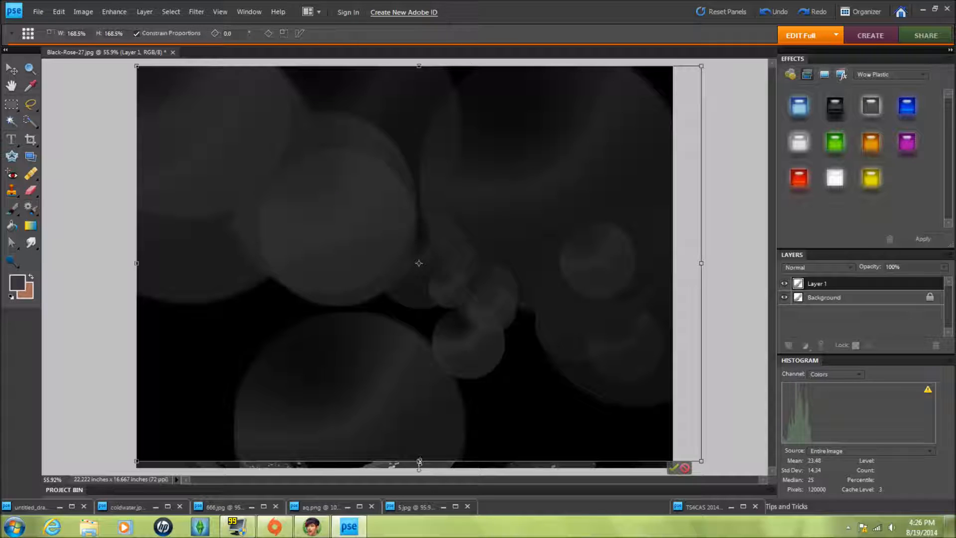
drag(419, 464, 462, 474)
click(673, 468)
click(944, 267)
drag(945, 279, 914, 280)
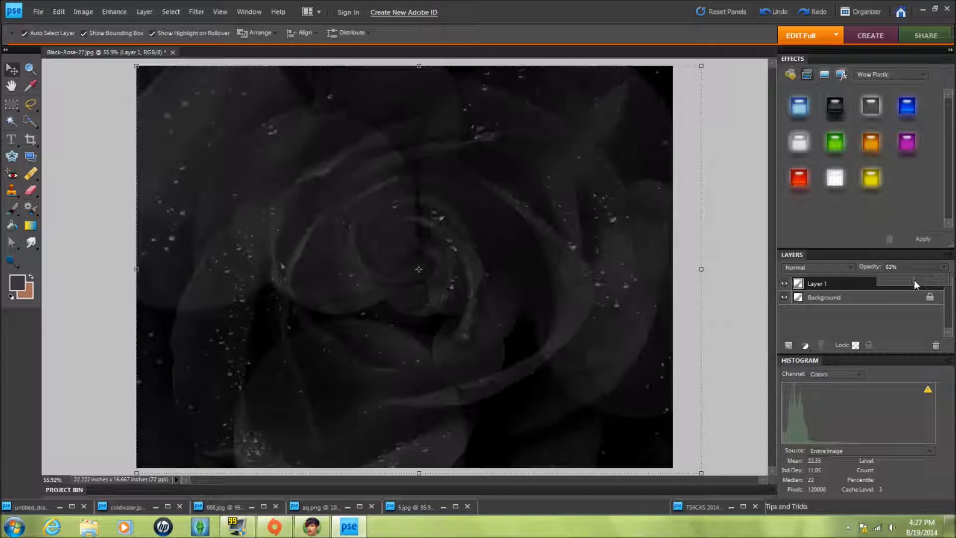
click(405, 507)
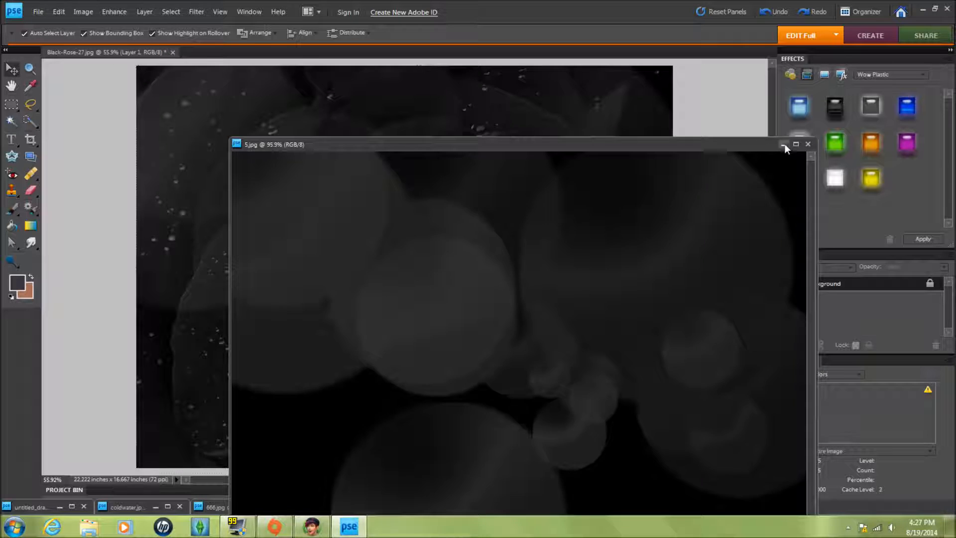
click(783, 145)
click(613, 61)
click(235, 508)
click(647, 57)
click(130, 507)
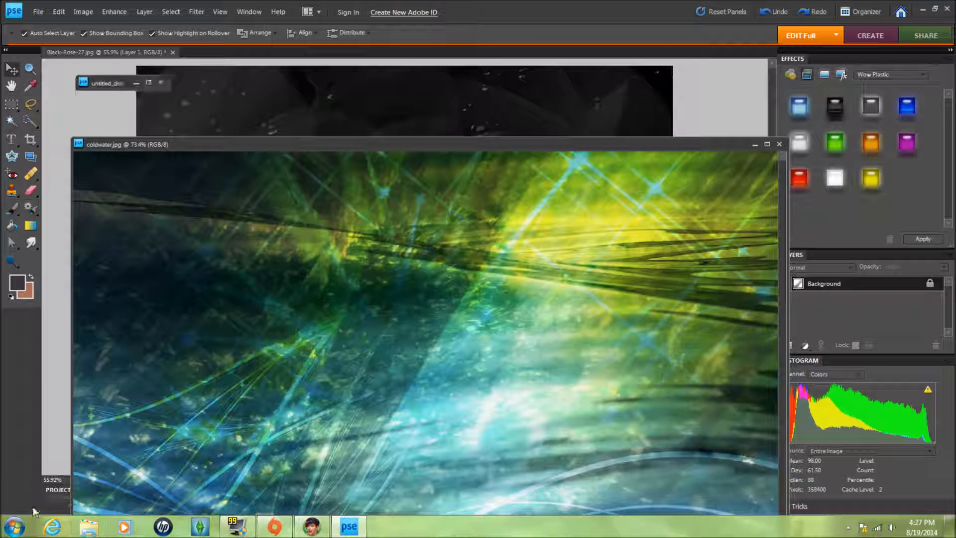
- Add the untitled drawing as a new layer stretched over the rose and set its opacity to 13%
click(33, 508)
click(754, 144)
drag(271, 177, 508, 203)
click(373, 83)
mouse_move(413, 203)
mouse_down()
mouse_move(207, 121)
mouse_move(149, 114)
mouse_up()
drag(314, 170, 734, 417)
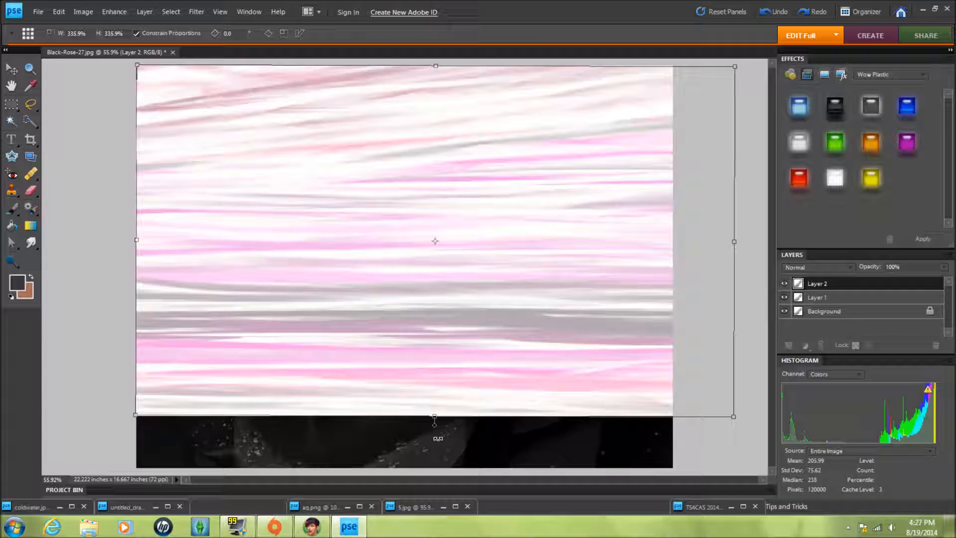
drag(433, 63, 434, 63)
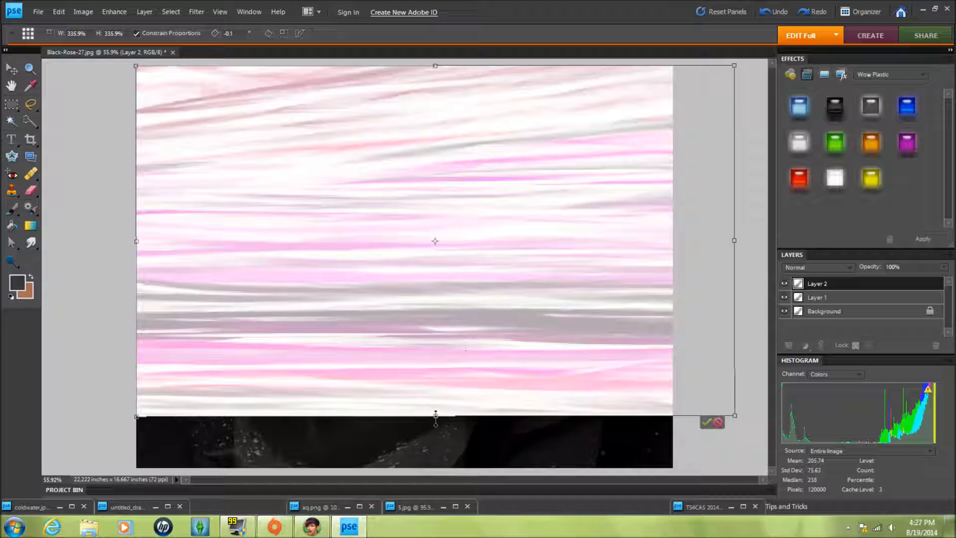
drag(436, 415, 436, 479)
key(Return)
click(944, 267)
drag(946, 281, 889, 281)
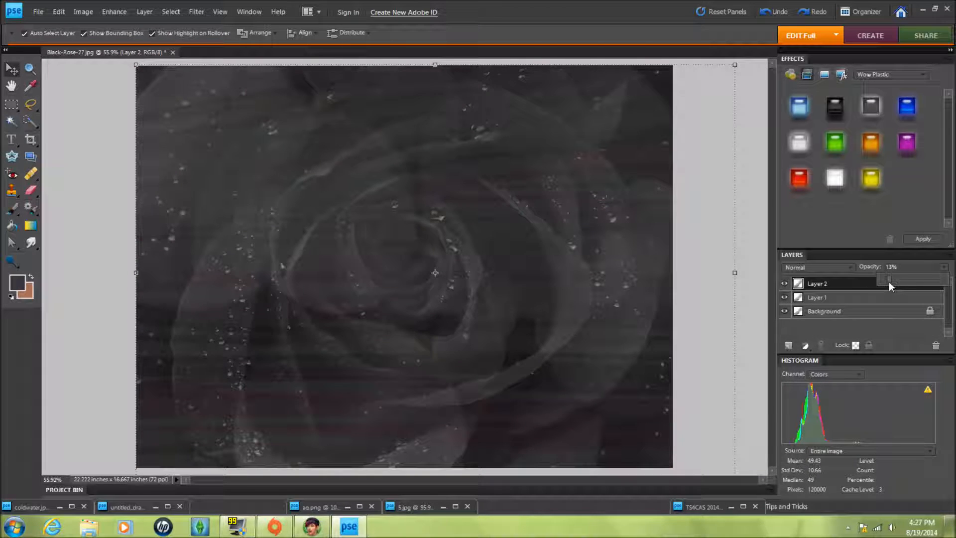
double_click(318, 507)
click(542, 51)
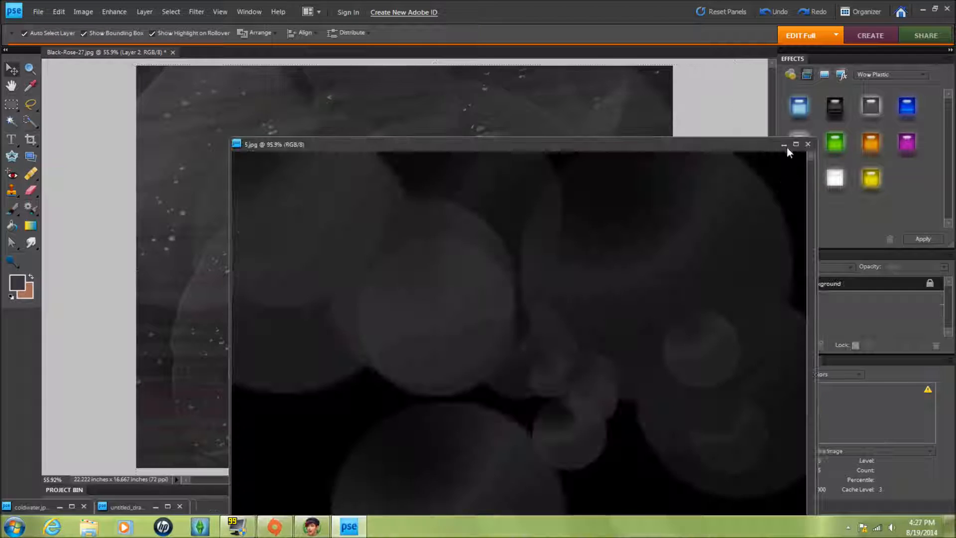
click(784, 144)
double_click(128, 507)
click(371, 80)
- Try adding coldwater.jpg as a stretched, faded layer over the rose, then undo those changes
double_click(39, 507)
drag(389, 224, 412, 131)
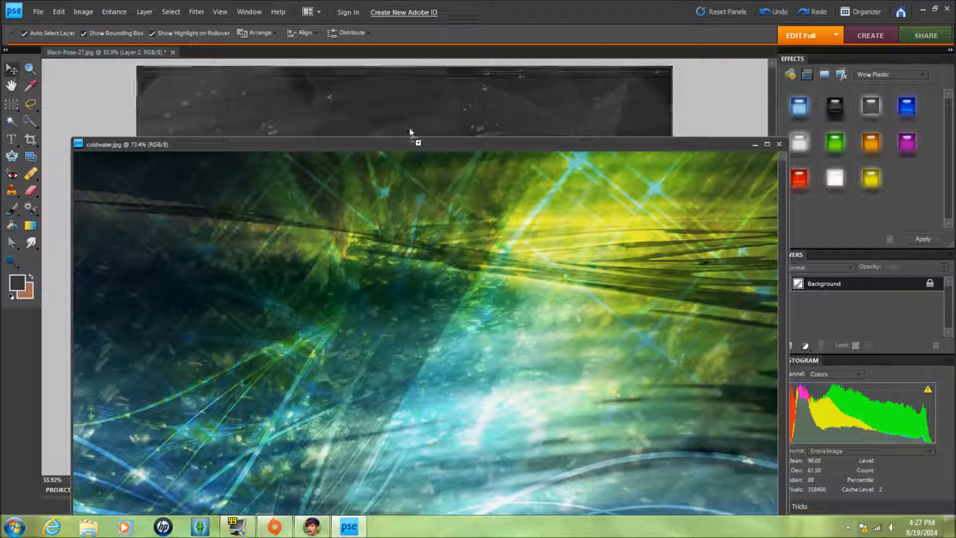
click(756, 146)
drag(498, 199, 448, 189)
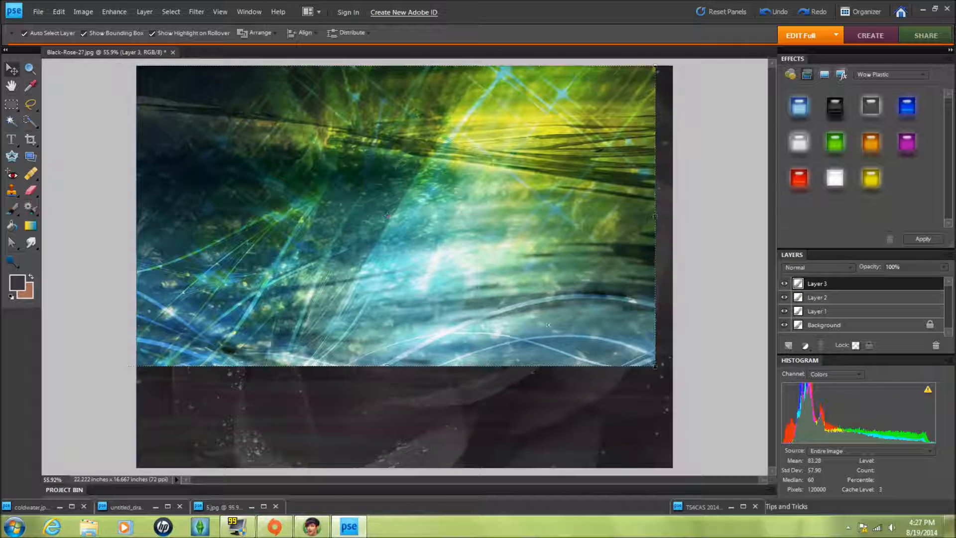
drag(648, 302, 658, 301)
drag(666, 216, 672, 215)
drag(404, 367, 403, 468)
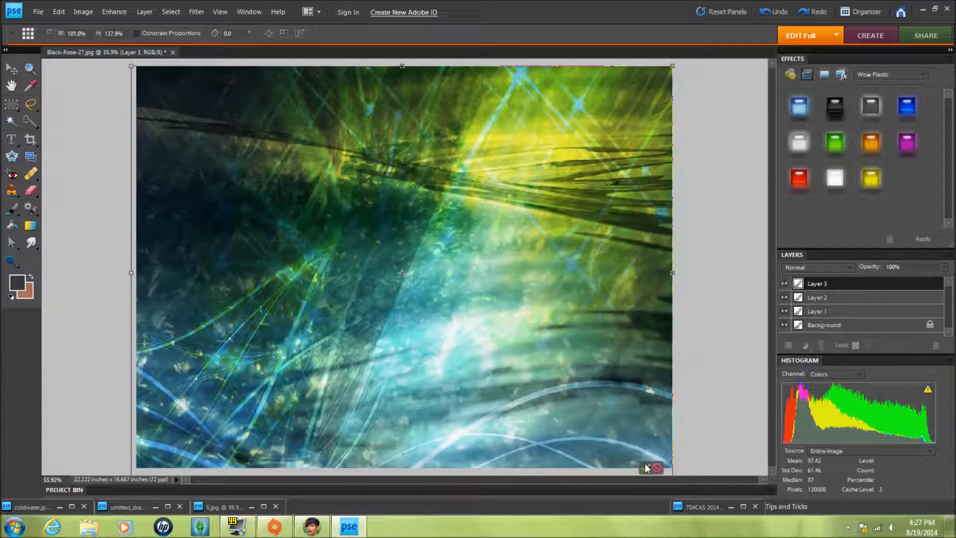
click(646, 468)
click(943, 267)
drag(945, 280, 894, 280)
click(780, 15)
click(780, 15)
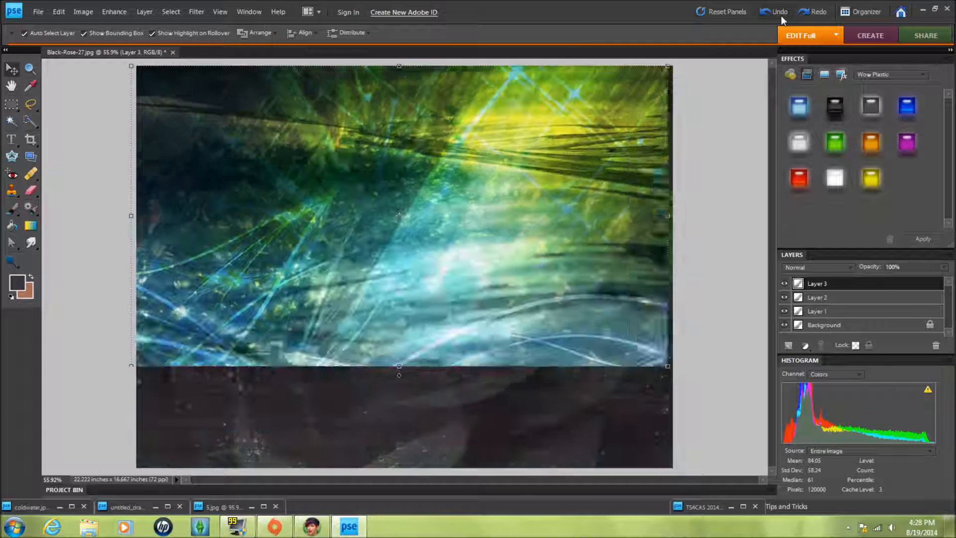
click(779, 15)
click(780, 15)
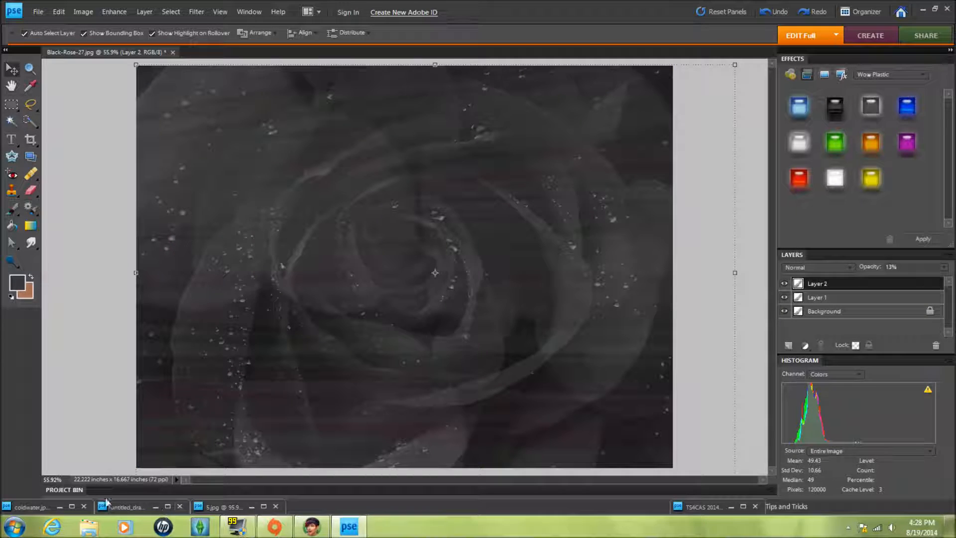
- Browse through the TS4CAS screenshot tabs one by one
click(701, 507)
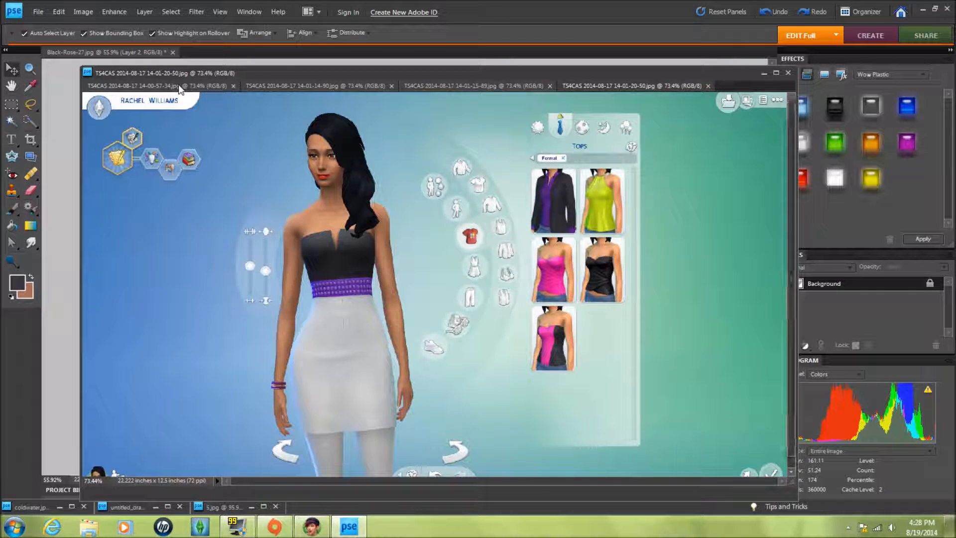
click(179, 87)
click(343, 85)
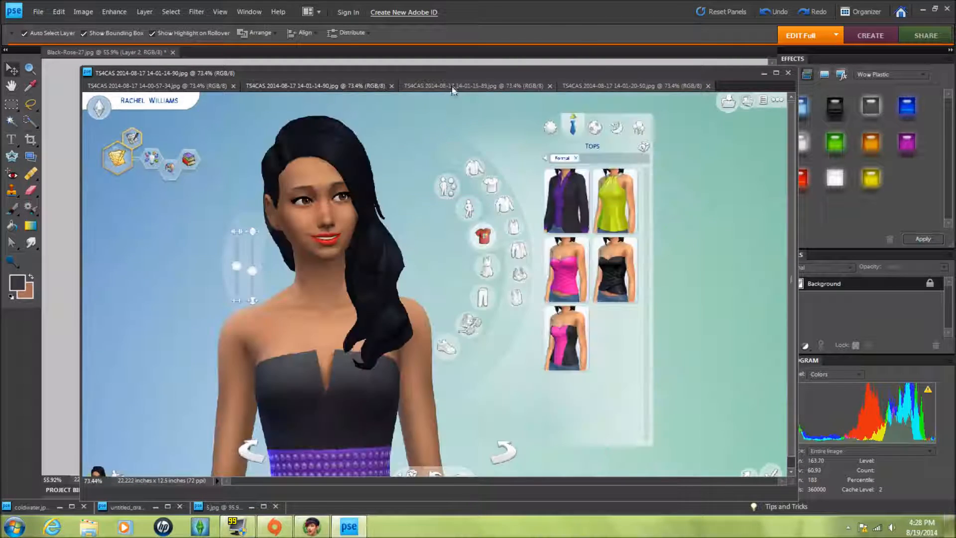
click(422, 85)
click(422, 85)
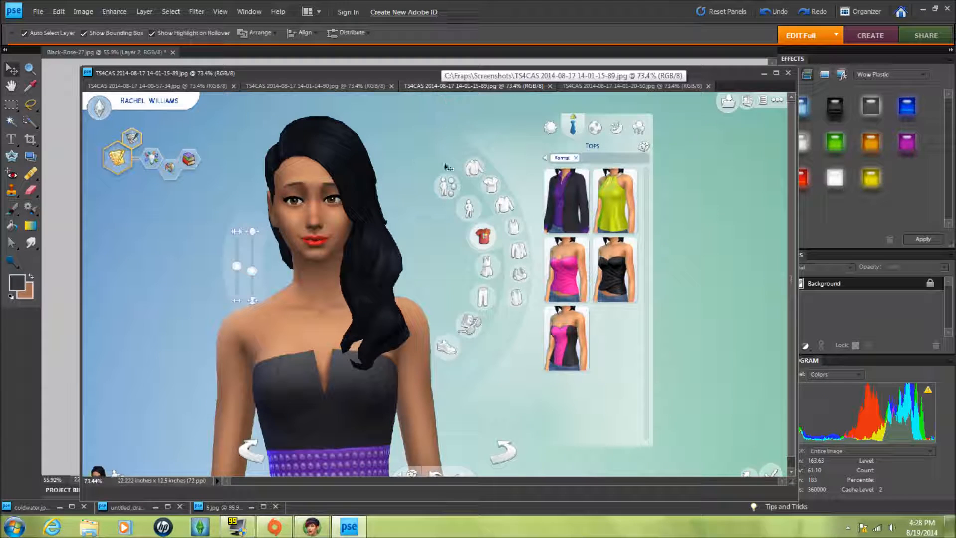
click(590, 84)
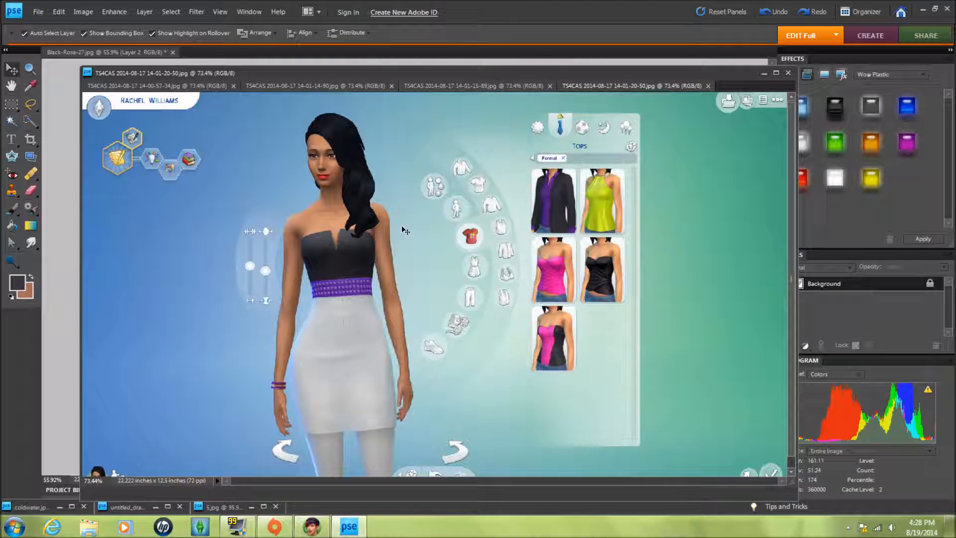
click(506, 88)
click(355, 87)
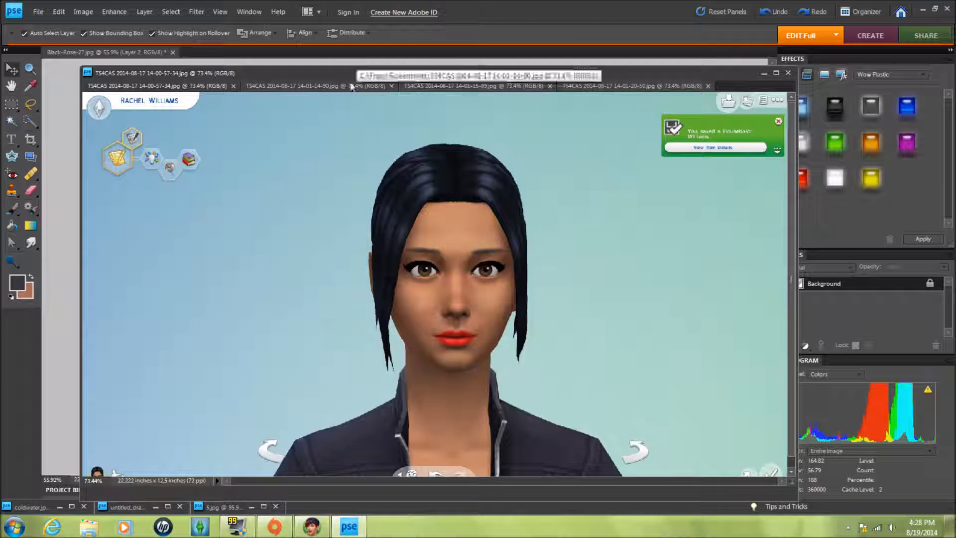
click(354, 87)
click(452, 86)
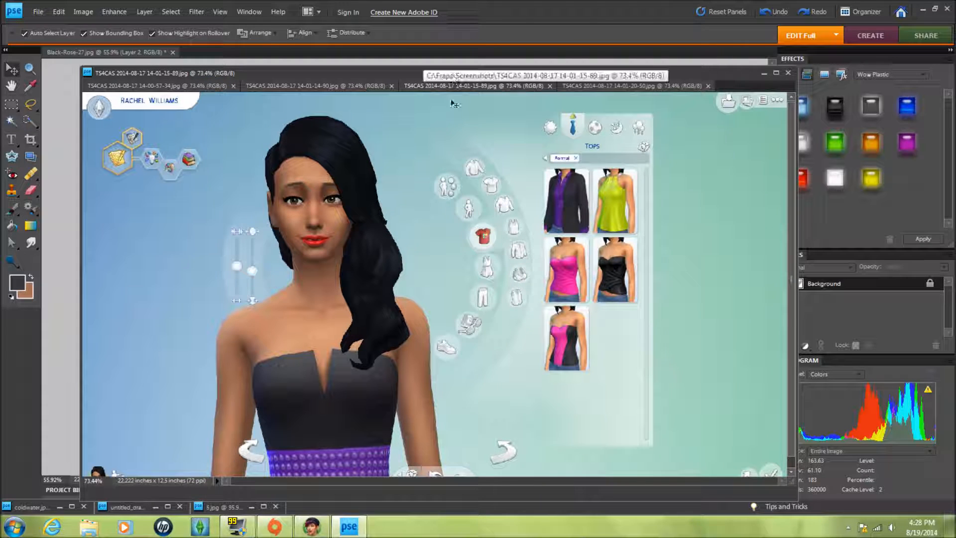
drag(347, 73, 422, 90)
key(a)
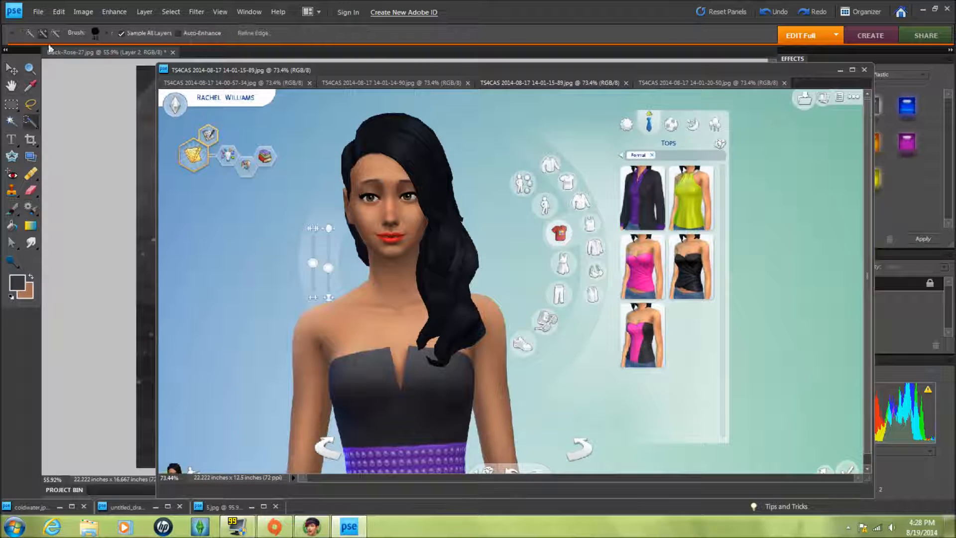
right_click(31, 125)
click(87, 124)
click(307, 433)
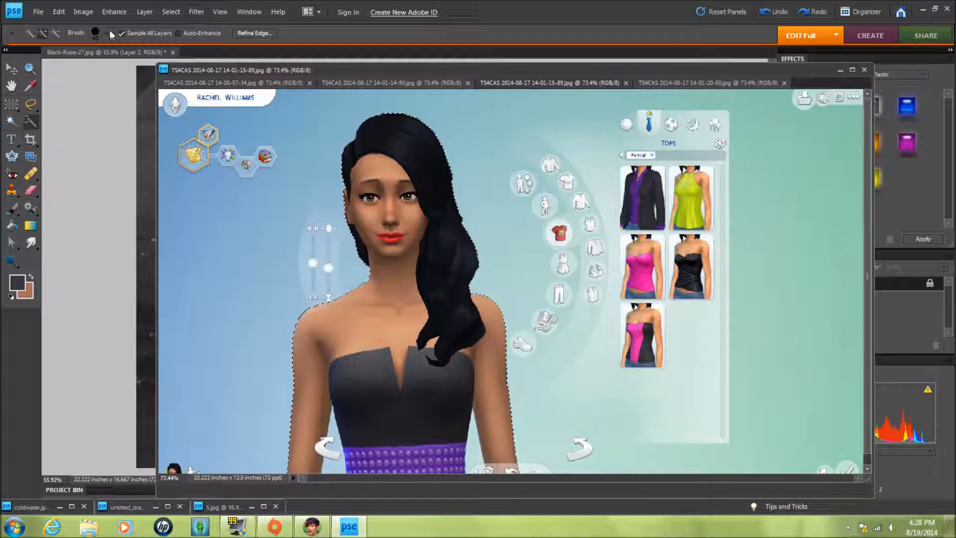
click(95, 33)
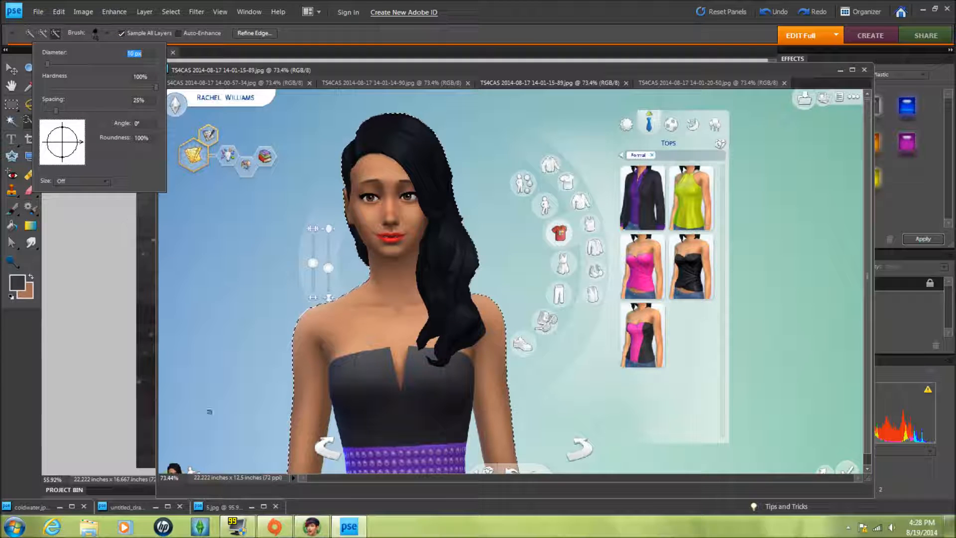
click(331, 466)
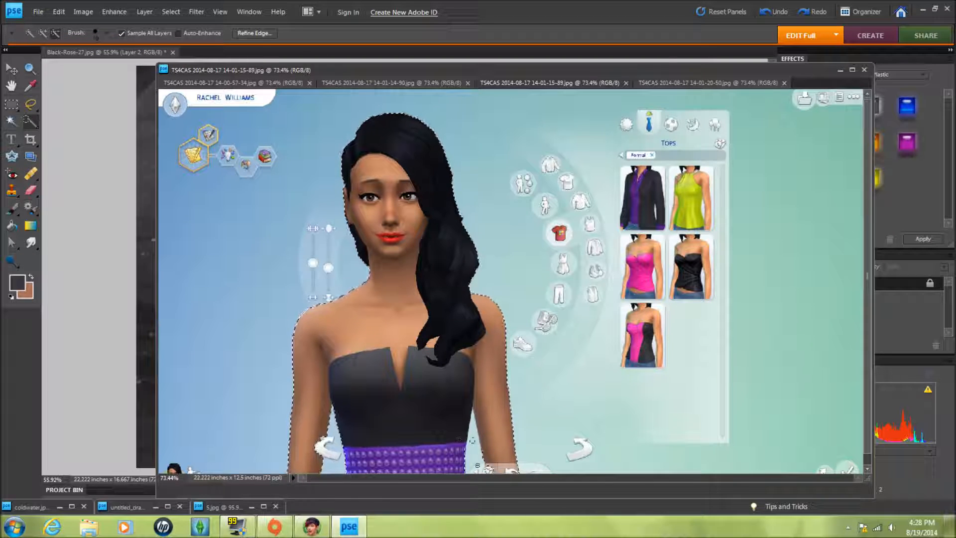
- Refine the sim selection's edge with Smooth 58 and Contract/Expand -25%
right_click(438, 294)
click(474, 330)
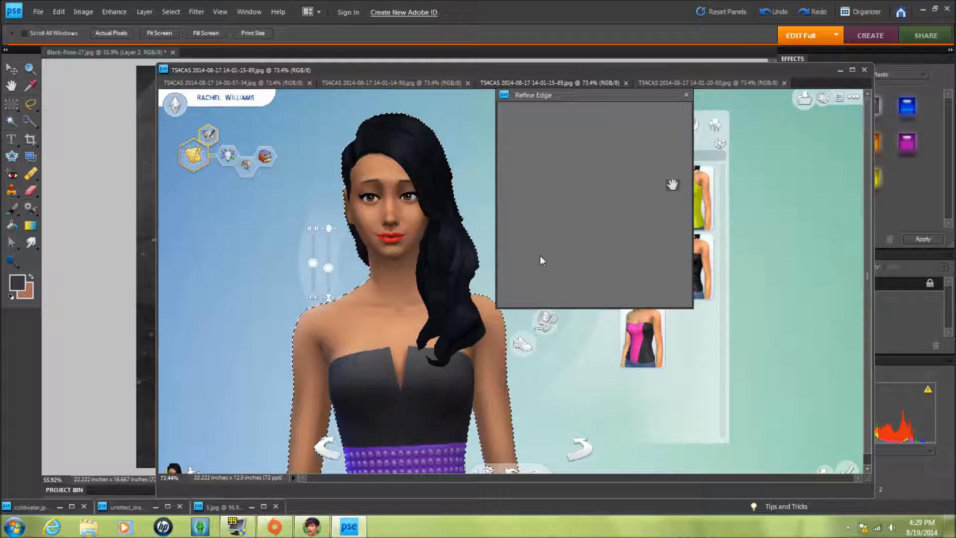
drag(565, 184, 532, 155)
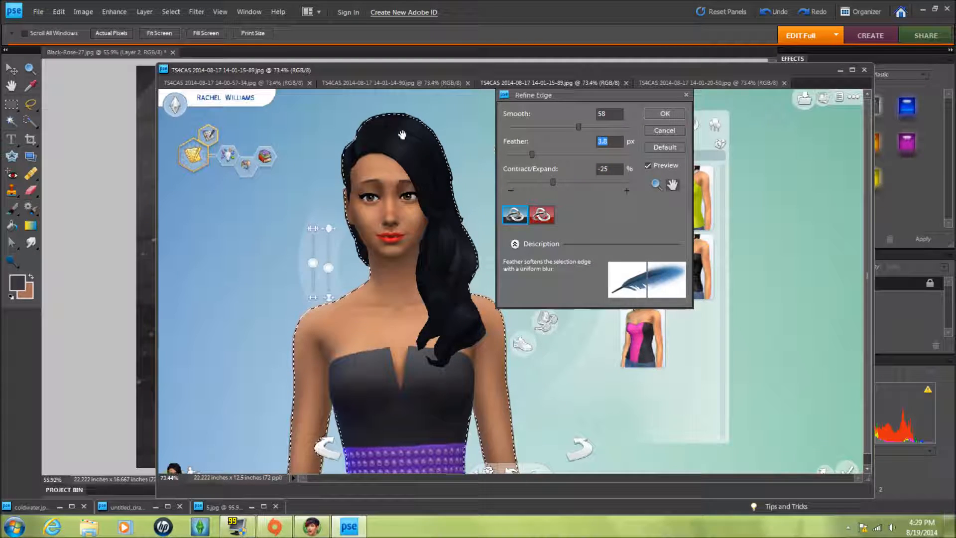
click(665, 114)
- Try dragging the selected sim into Black-Rose-27.jpg, then undo it
drag(461, 69, 651, 73)
click(11, 69)
drag(598, 239, 341, 223)
drag(698, 75, 678, 113)
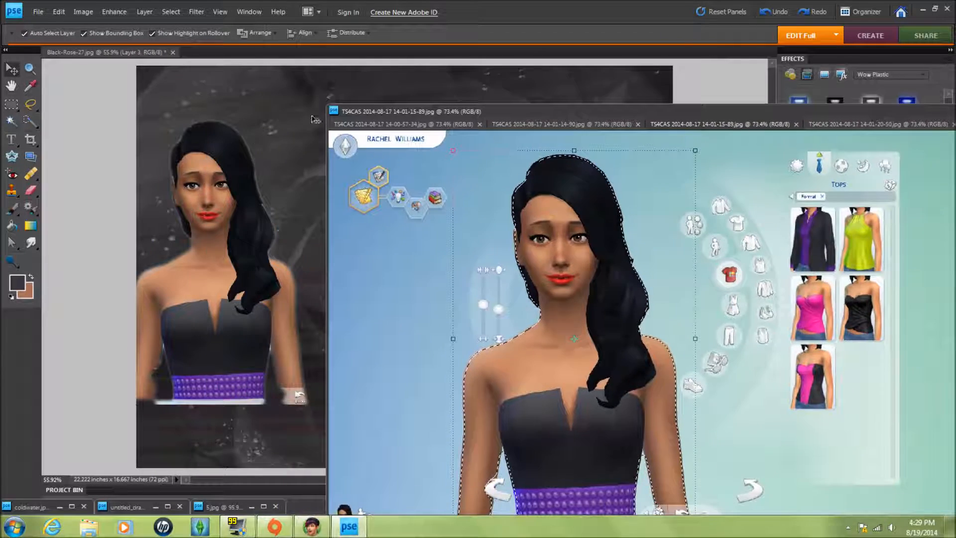
click(778, 19)
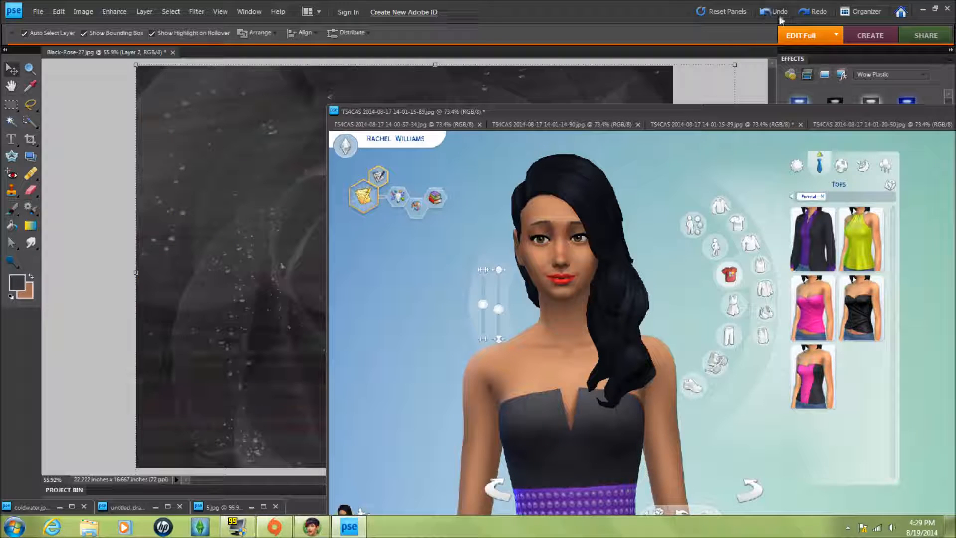
- Adjust the sim selection's Refine Edge settings again
click(702, 113)
drag(646, 106, 521, 64)
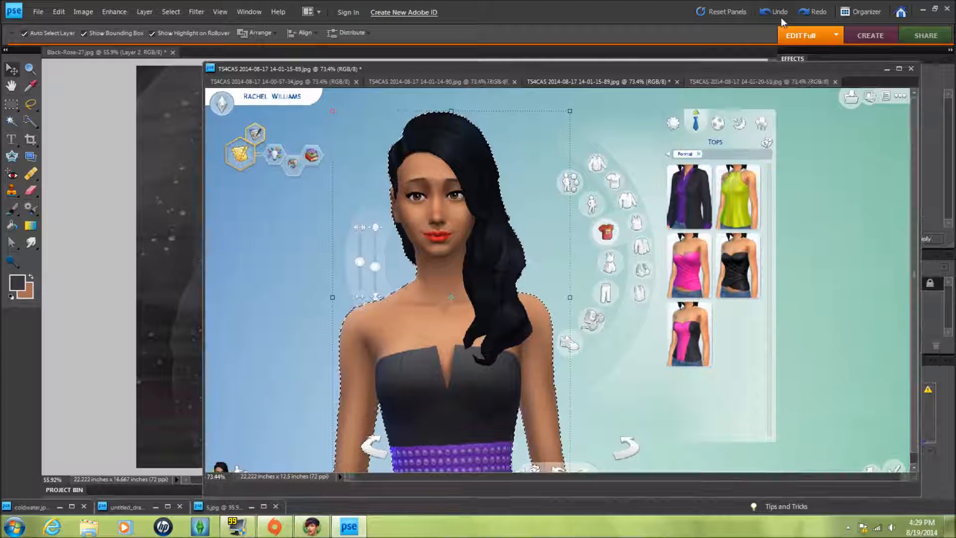
click(31, 122)
right_click(370, 321)
click(422, 357)
drag(577, 128, 571, 126)
mouse_move(531, 154)
mouse_down()
mouse_move(548, 181)
mouse_move(536, 155)
mouse_up()
click(665, 114)
- Try dragging the sim into Black-Rose-27.jpg and scaling it to about 107%, then undo those changes
click(12, 69)
drag(464, 217, 175, 214)
click(886, 68)
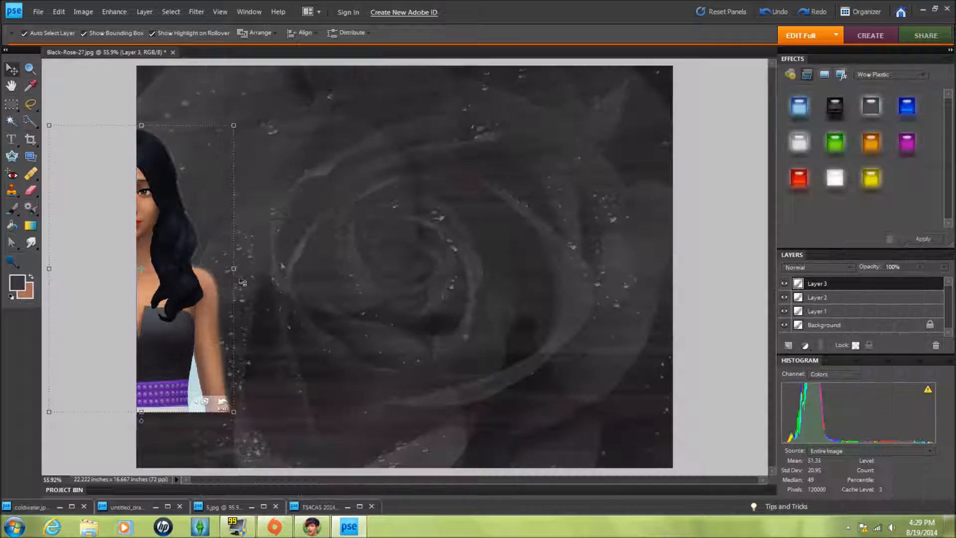
drag(198, 303, 398, 304)
drag(434, 413, 448, 432)
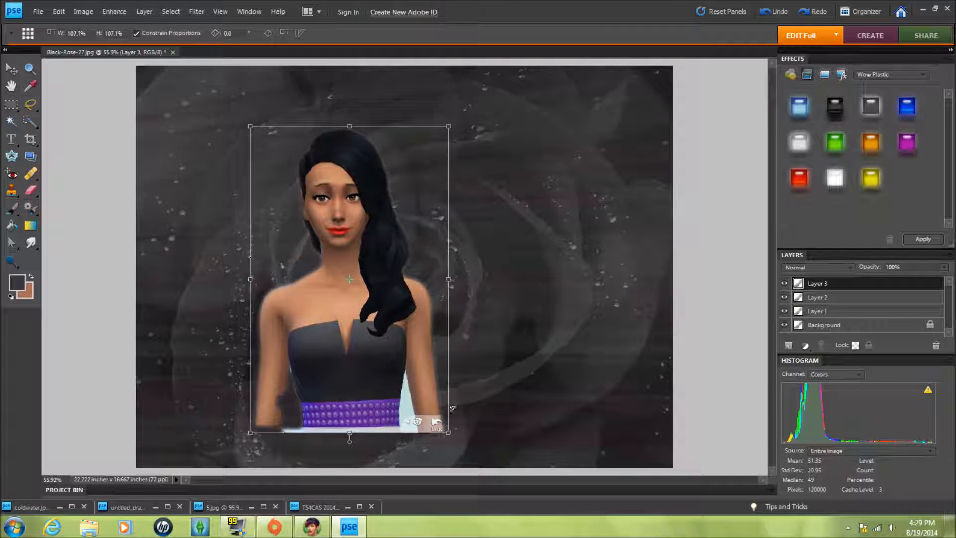
click(431, 439)
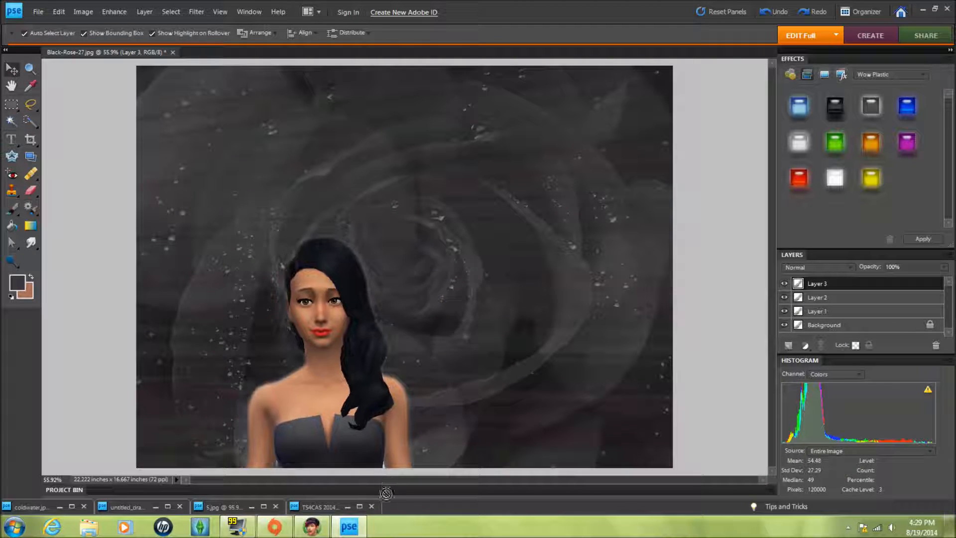
click(780, 14)
click(779, 14)
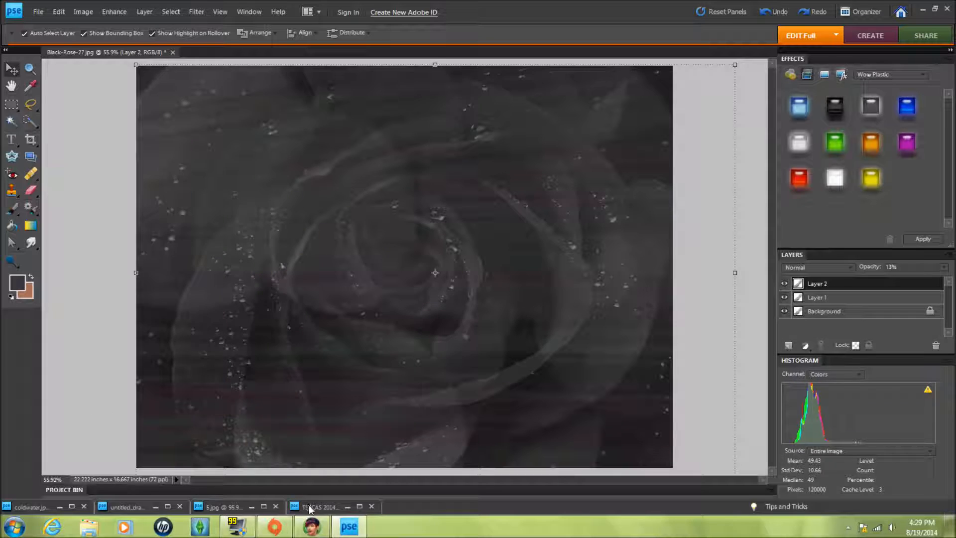
click(319, 506)
drag(481, 63, 72, 35)
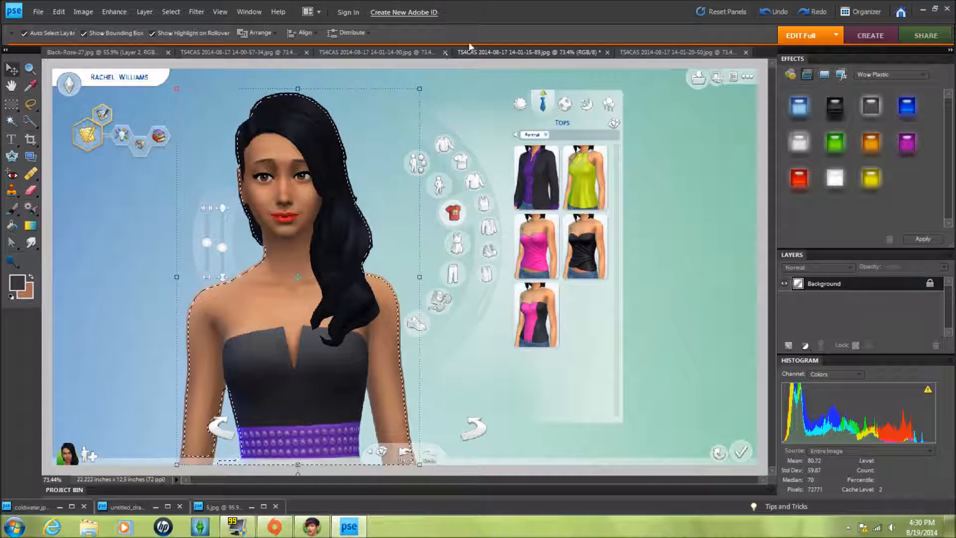
click(144, 52)
drag(269, 52, 378, 110)
drag(253, 52, 332, 153)
drag(435, 53, 450, 180)
drag(161, 79, 151, 55)
drag(244, 52, 366, 150)
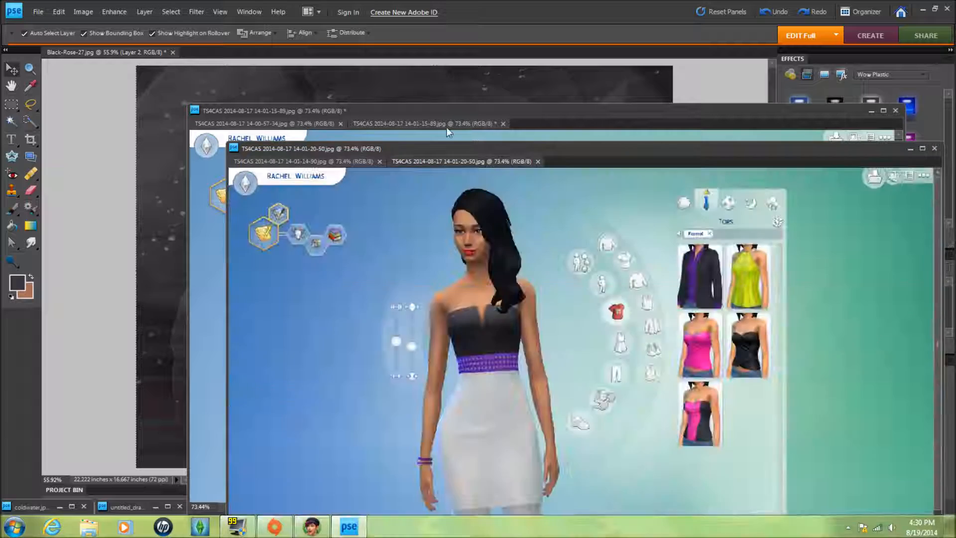
mouse_move(353, 109)
mouse_down()
mouse_move(540, 181)
mouse_move(478, 54)
mouse_up()
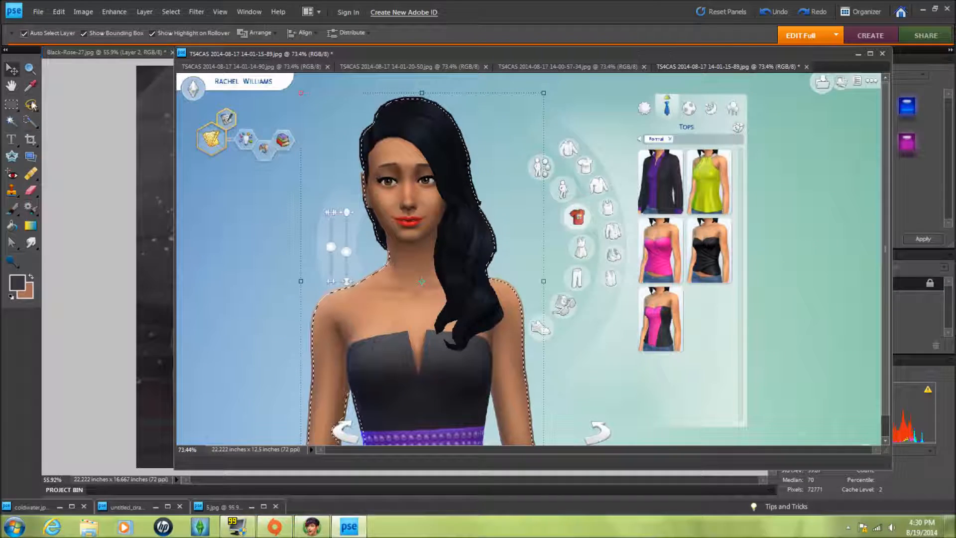
- Extend the sim selection with the Selection Brush at a smaller diameter
click(31, 121)
click(491, 420)
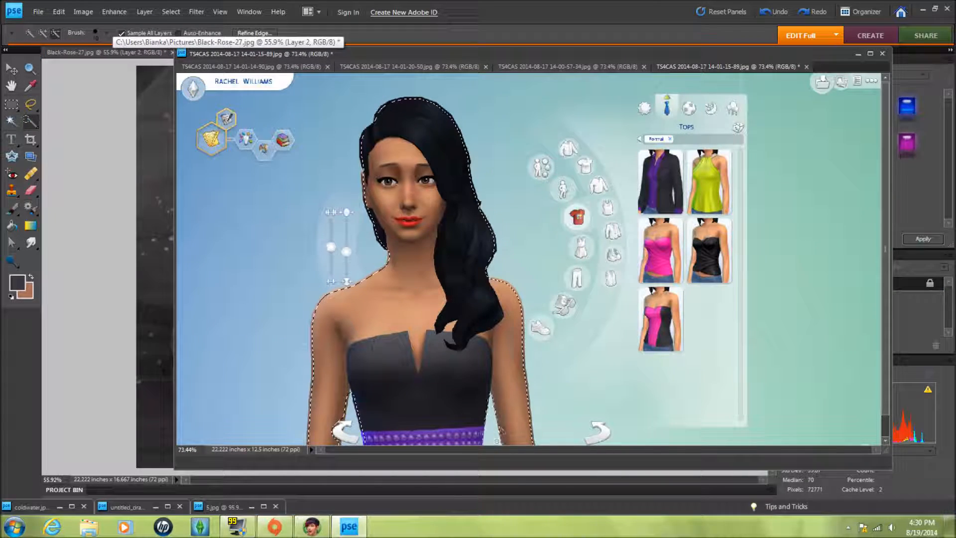
click(106, 33)
drag(47, 64, 45, 64)
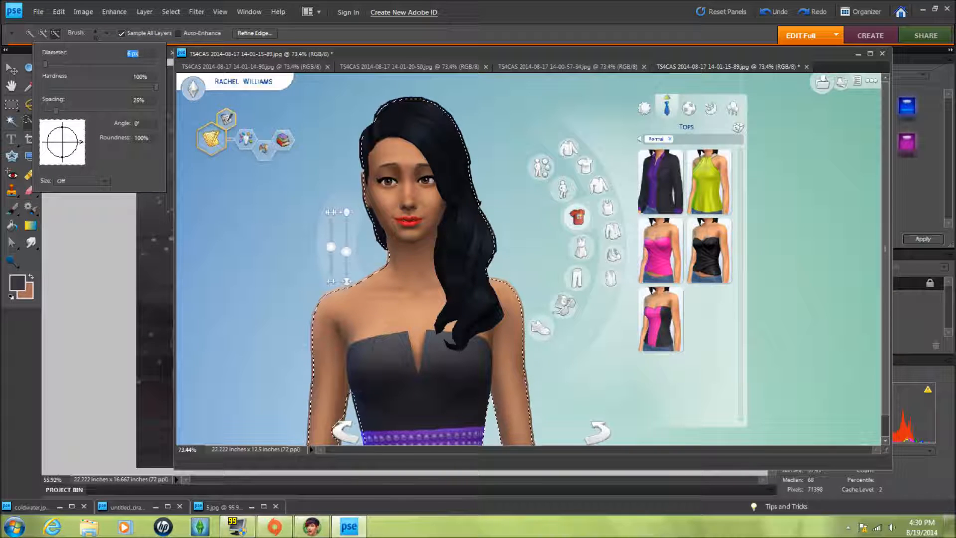
click(351, 406)
- Drag the selected sim into Black-Rose-27.jpg, flip it horizontally, place it at the left and scale it to about 101%
click(11, 69)
drag(420, 206, 164, 214)
click(858, 53)
drag(229, 244, 282, 331)
drag(297, 383, 300, 417)
drag(205, 417, 167, 459)
click(361, 465)
drag(291, 269, 414, 260)
drag(533, 270, 96, 269)
drag(266, 316, 317, 316)
drag(365, 269, 386, 269)
drag(280, 340, 274, 359)
drag(367, 149, 386, 143)
drag(317, 279, 311, 293)
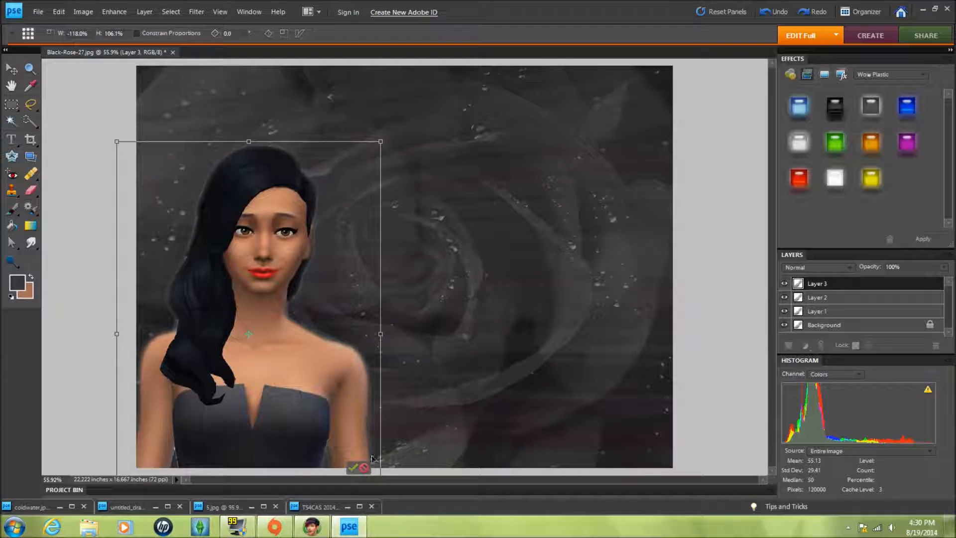
click(353, 467)
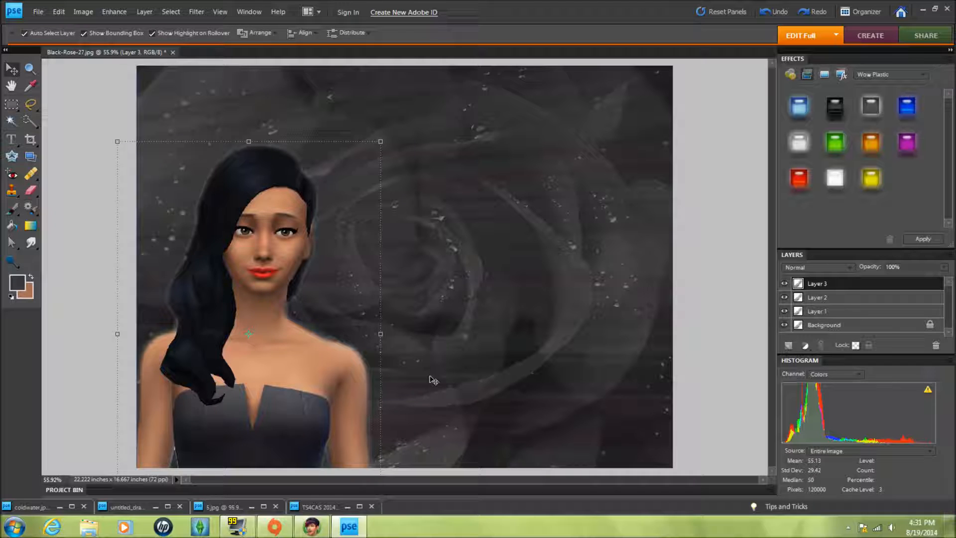
drag(381, 140, 410, 164)
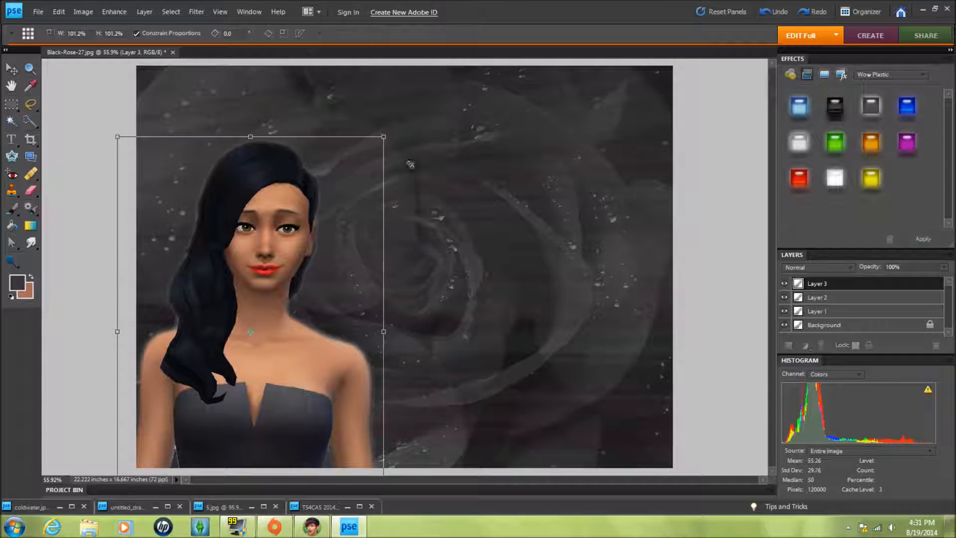
click(355, 468)
- Duplicate the sim layer
right_click(844, 283)
click(889, 316)
key(Return)
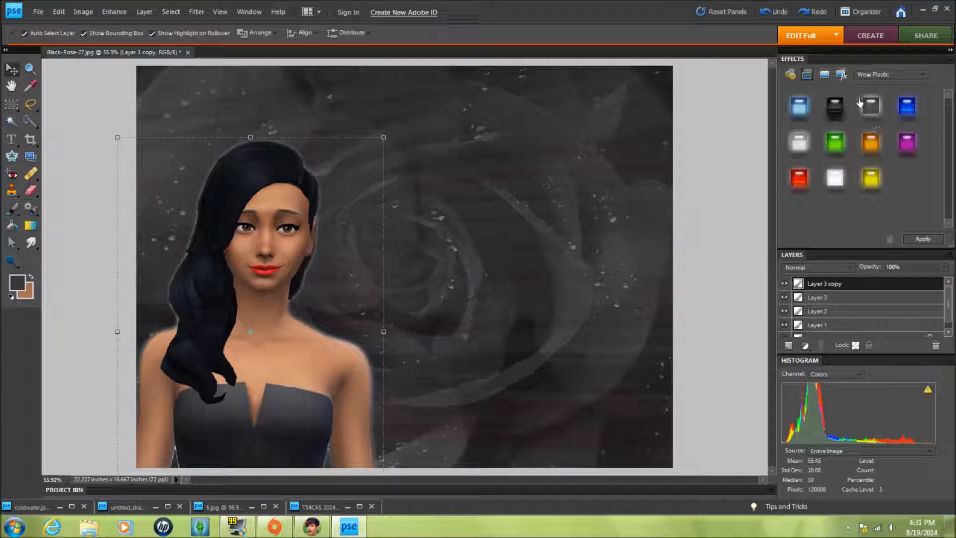
- Apply the white Wow Plastic style to the sim layer copy
drag(706, 250, 259, 378)
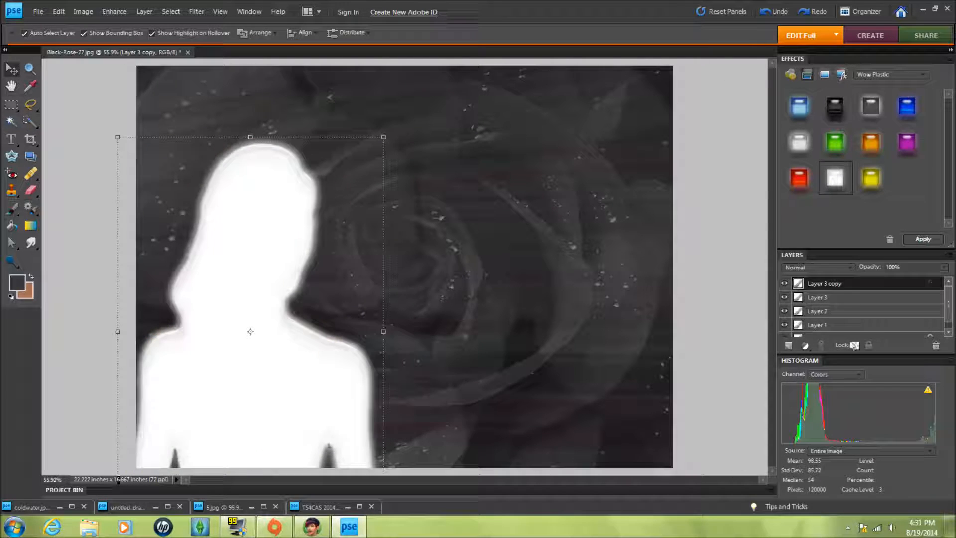
right_click(851, 286)
click(678, 322)
- Send the styled sim copy backward behind the original sim layer
right_click(299, 378)
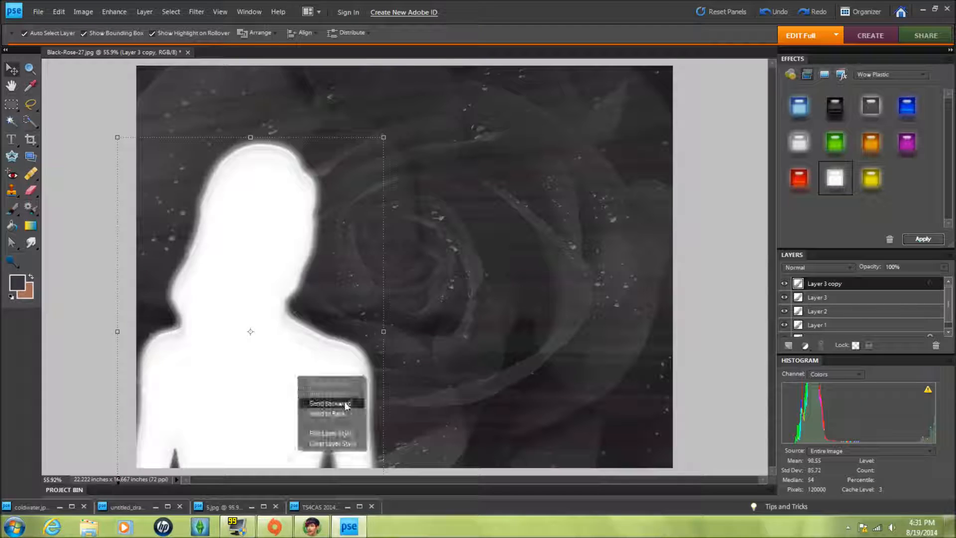
click(346, 403)
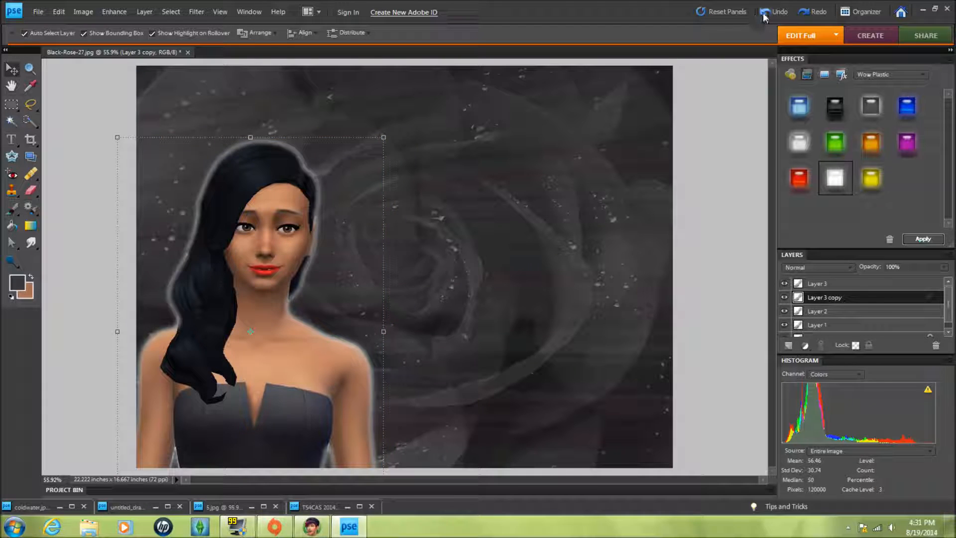
click(764, 15)
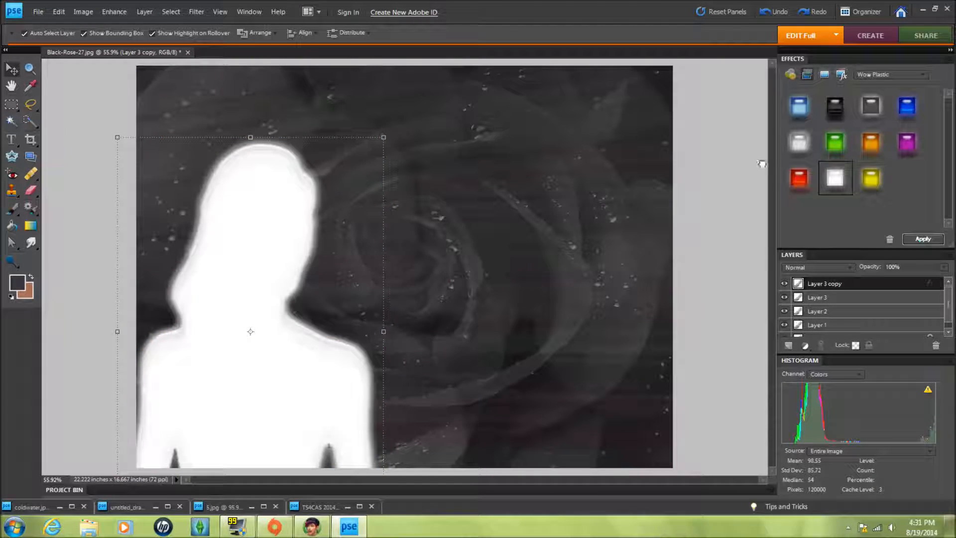
right_click(346, 370)
click(379, 397)
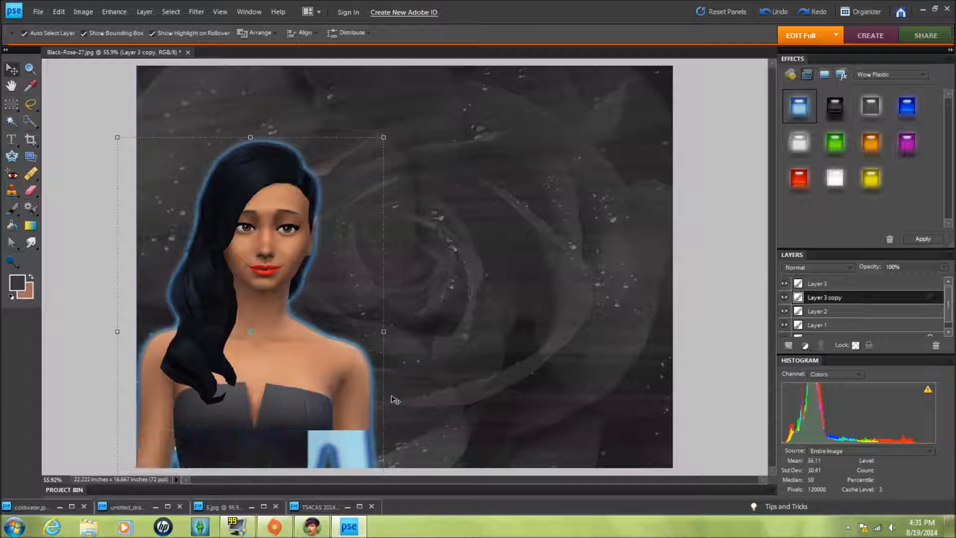
click(511, 396)
- Add the untitled drawing as a new layer, scaled to a tall panel about 130% by 308% on the right
double_click(136, 507)
click(374, 82)
click(155, 507)
drag(263, 175, 497, 150)
click(375, 83)
drag(508, 216, 507, 432)
drag(597, 271, 595, 299)
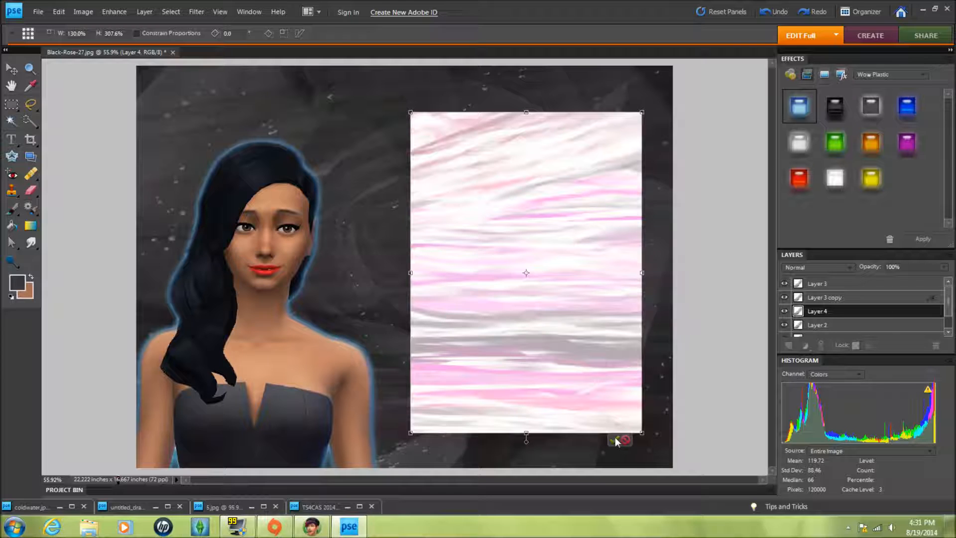
click(616, 441)
- Apply the light blue Wow Plastic style to the new panel layer
double_click(835, 108)
double_click(872, 106)
double_click(869, 143)
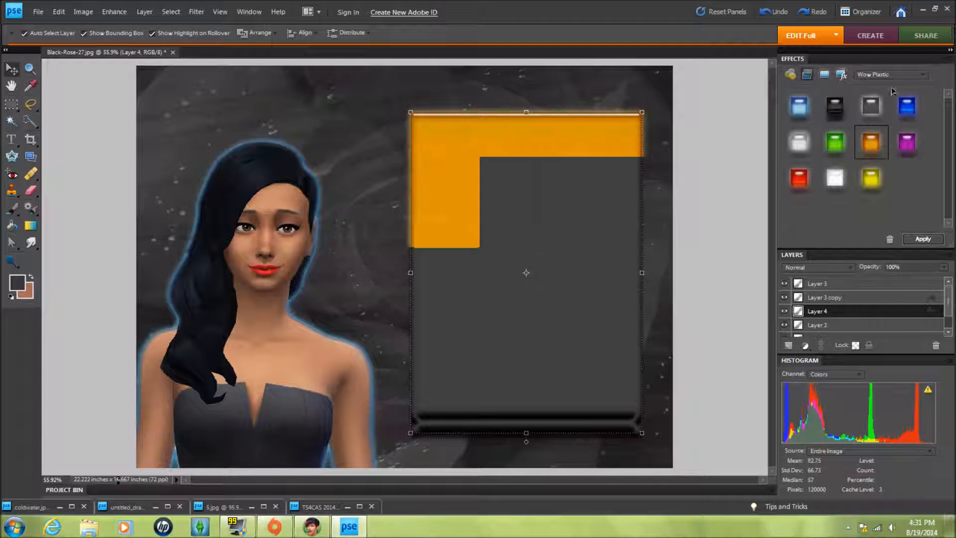
double_click(906, 106)
double_click(799, 106)
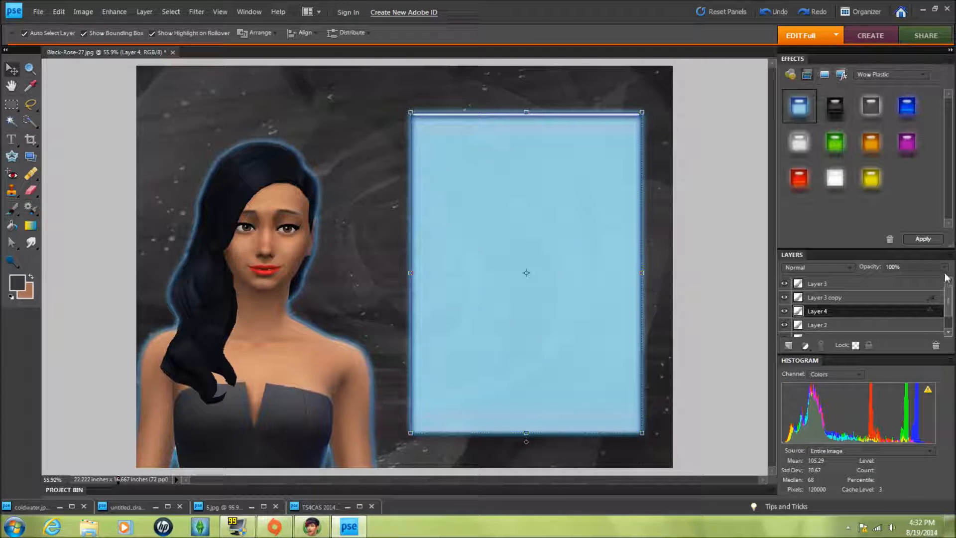
- Set the panel layer's opacity to 18%
click(715, 275)
click(715, 275)
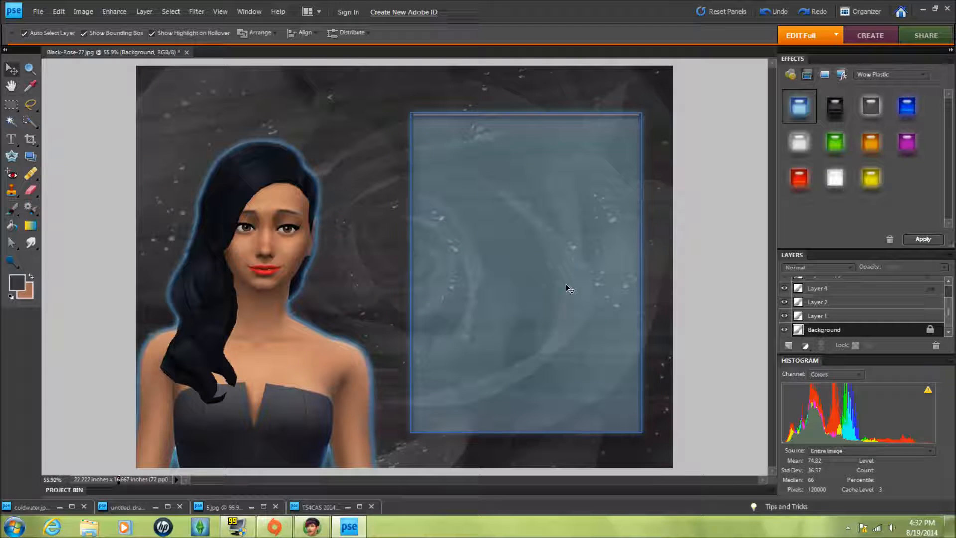
click(596, 290)
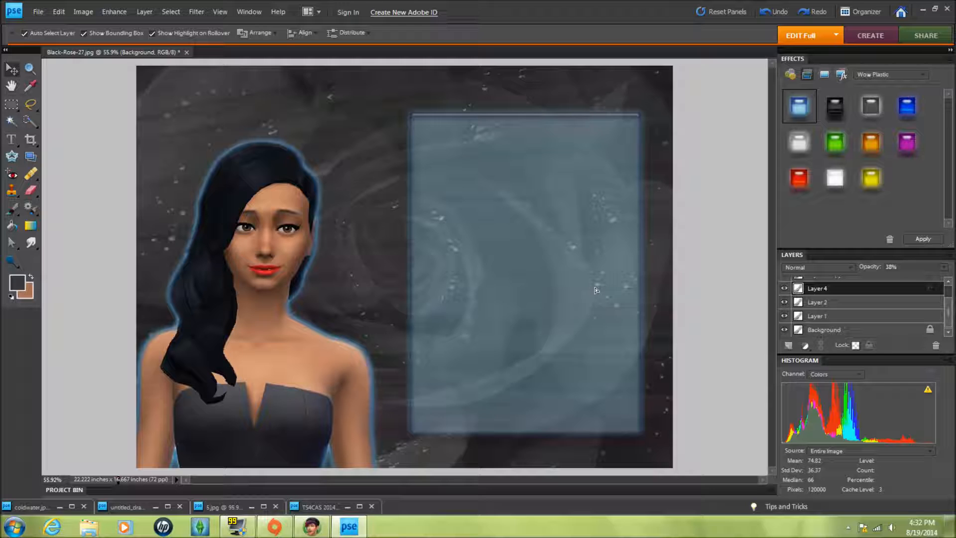
- Stretch the panel's bottom edge slightly downward
drag(527, 430, 528, 437)
click(615, 443)
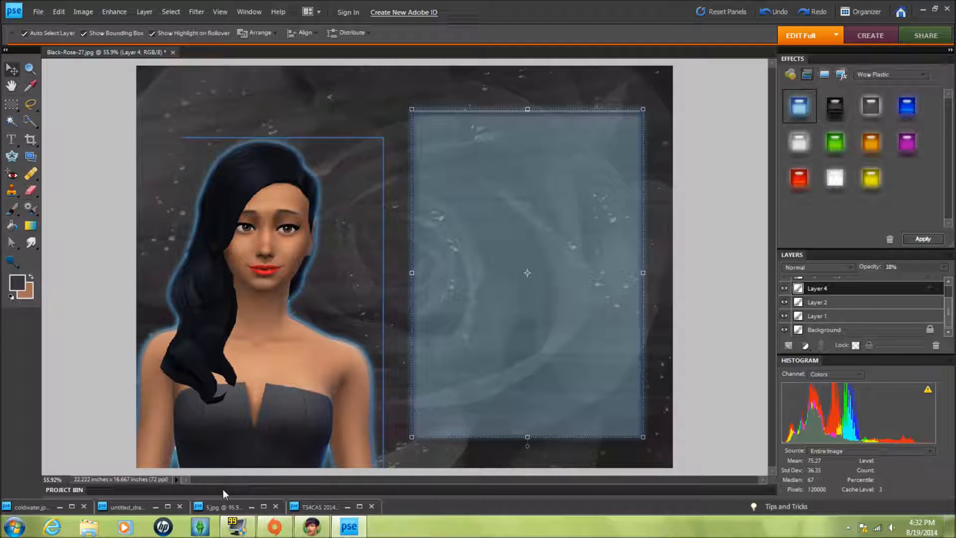
click(317, 507)
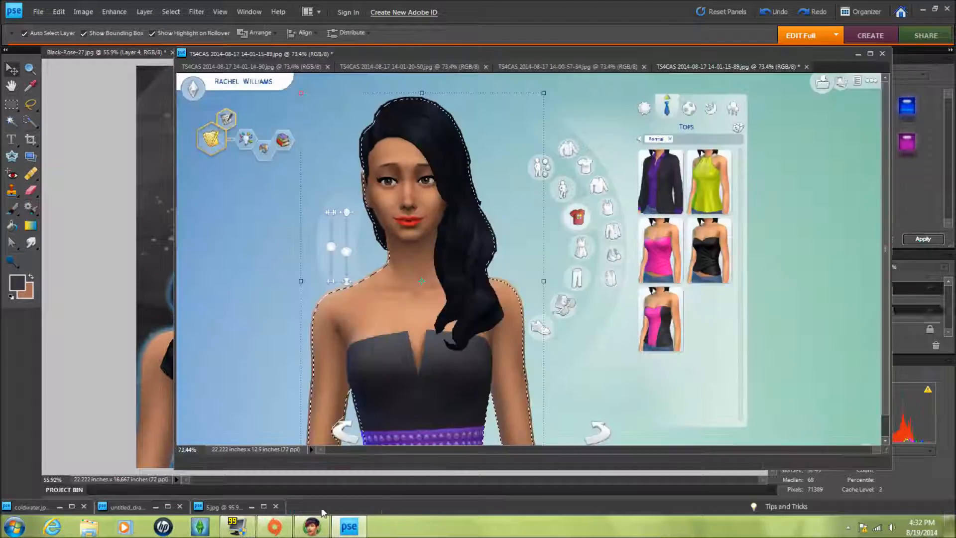
click(857, 53)
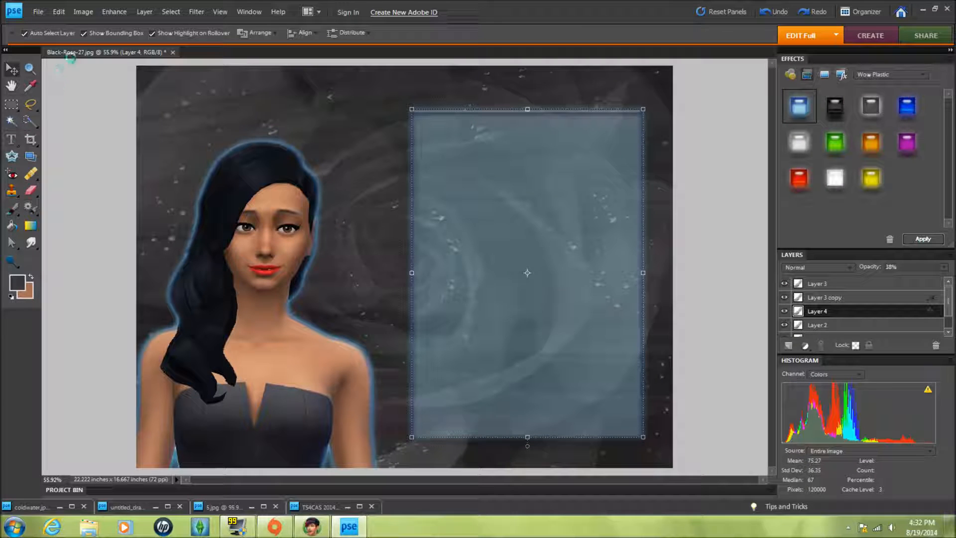
- Choose the Papyrus font for the Type tool
key(t)
click(72, 33)
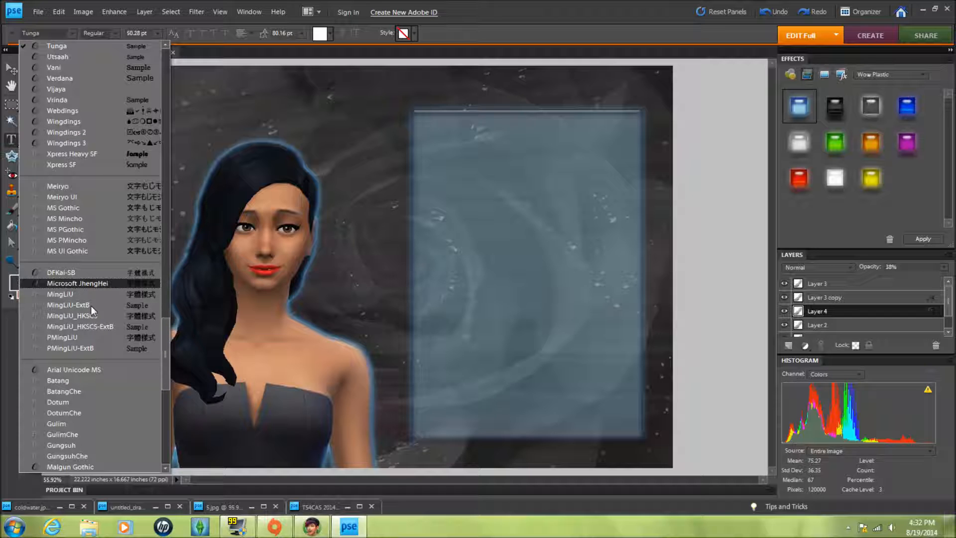
drag(168, 330, 179, 250)
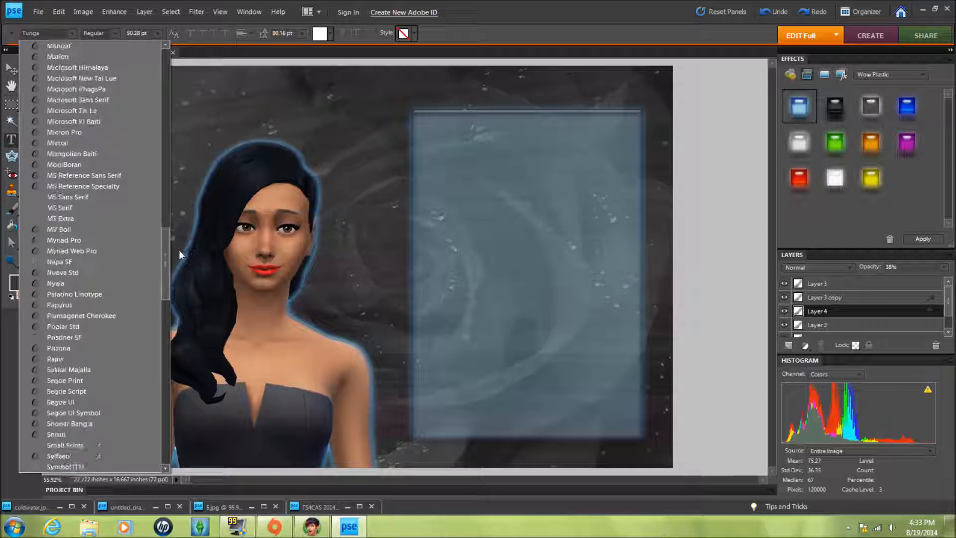
click(124, 305)
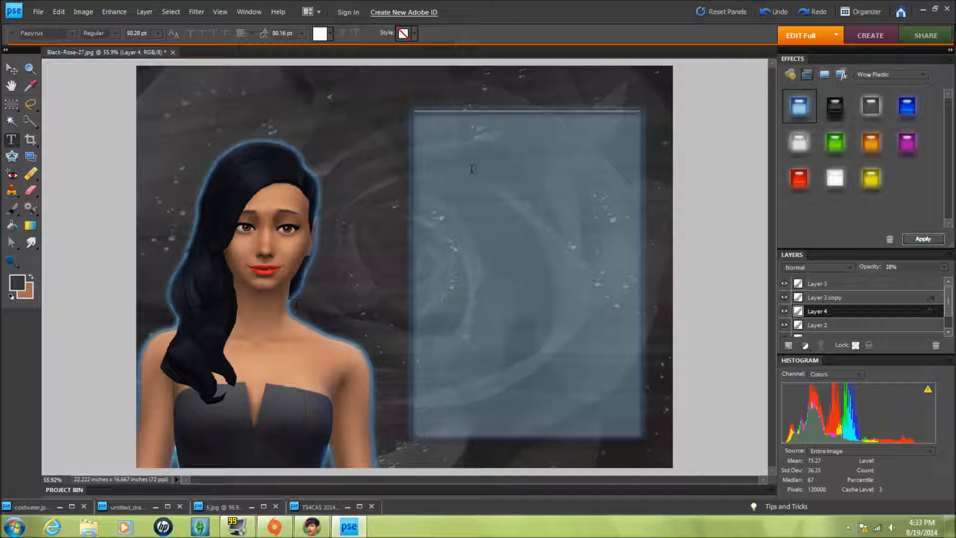
click(448, 163)
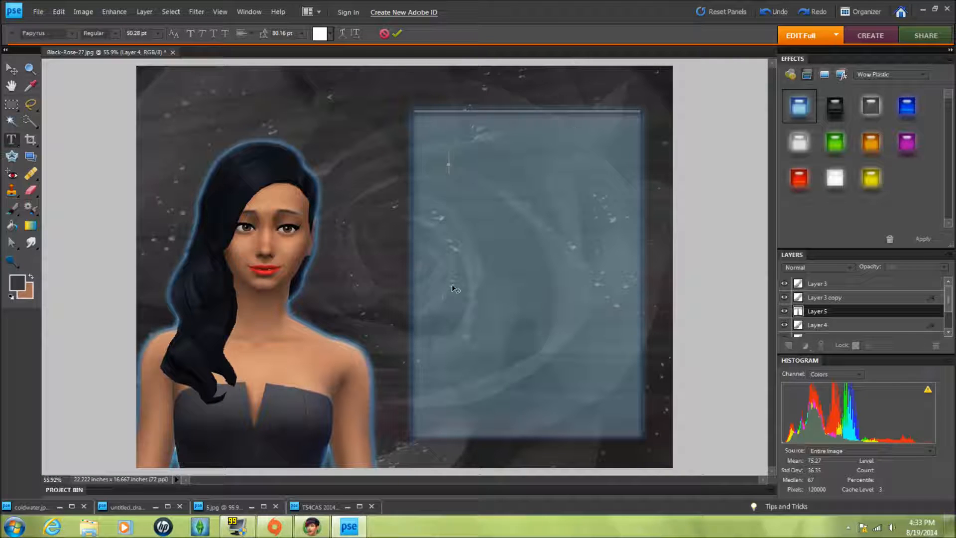
click(11, 69)
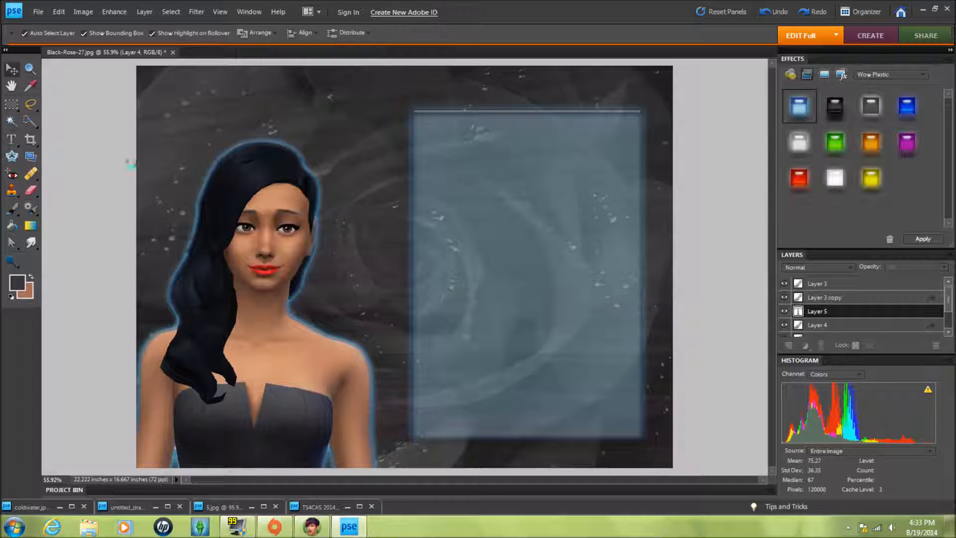
- Bring the Sims screenshot window up beside the canvas for reference
click(360, 506)
drag(894, 269, 449, 269)
drag(357, 53, 239, 58)
- Add the white text Rachel near the panel's upper left
click(12, 140)
click(337, 224)
click(448, 153)
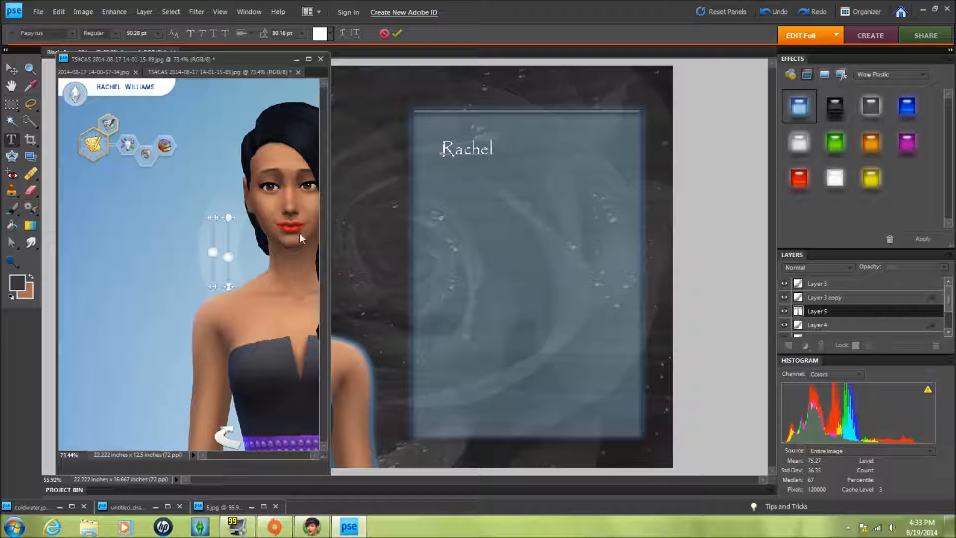
click(14, 71)
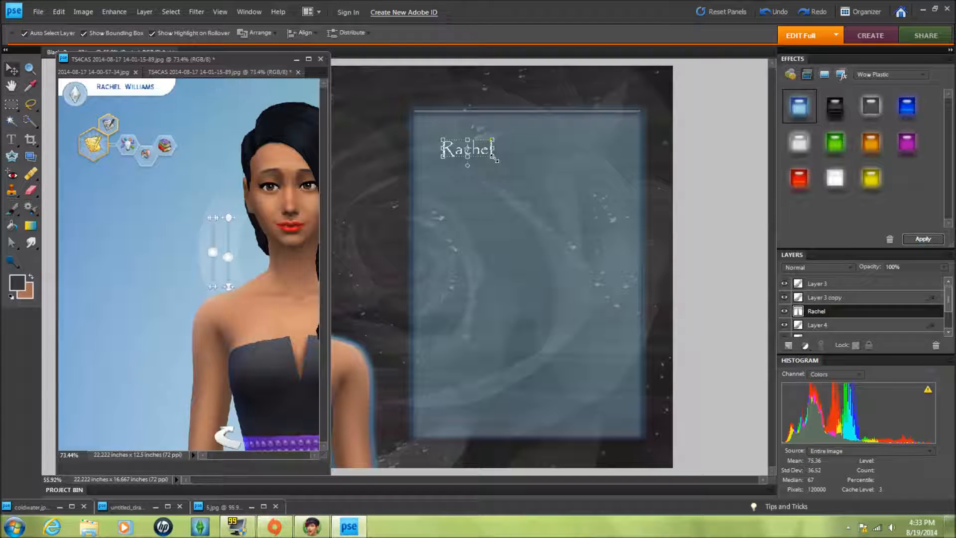
- Enlarge the Rachel text to about 277% by 362% and place it at the panel's top left
drag(496, 160, 580, 226)
drag(510, 181, 491, 156)
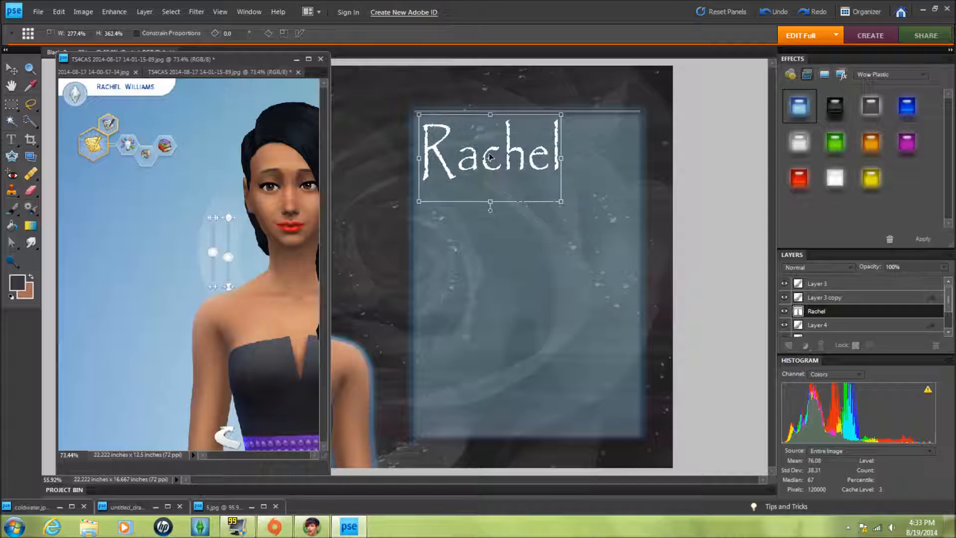
click(532, 208)
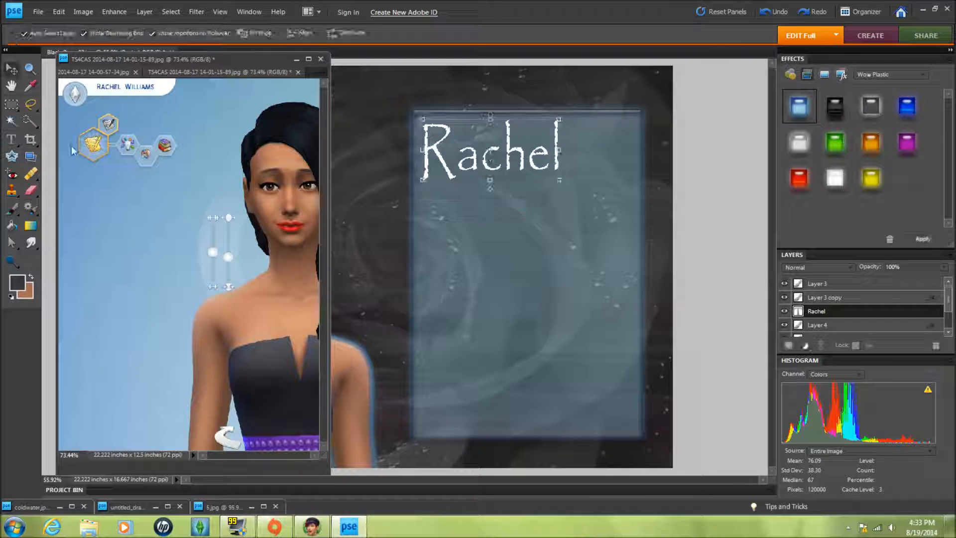
- Add the text Williams below the Rachel text
key(t)
click(454, 218)
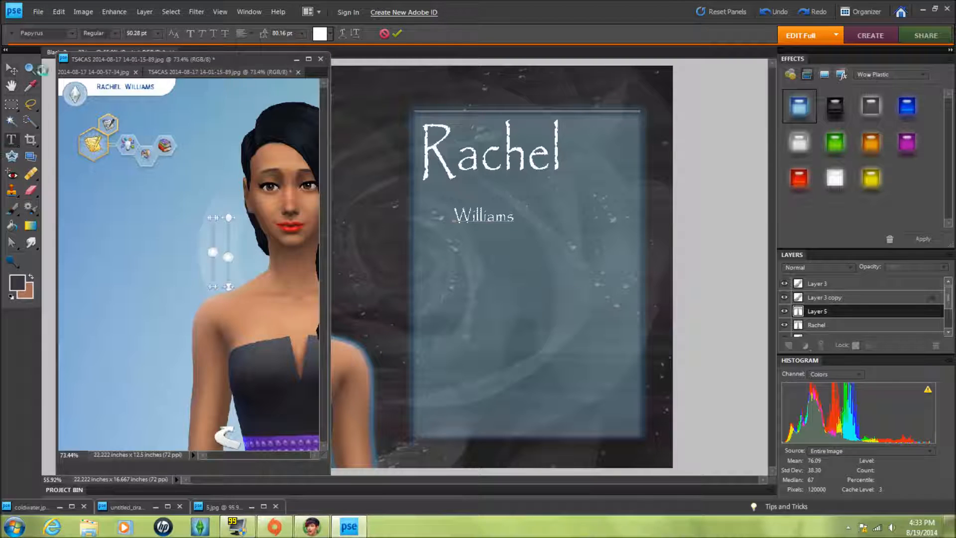
click(12, 69)
- Enlarge the Williams text to about 241% and place it below Rachel toward the panel's right edge
click(297, 59)
drag(514, 224, 642, 306)
drag(584, 253, 573, 183)
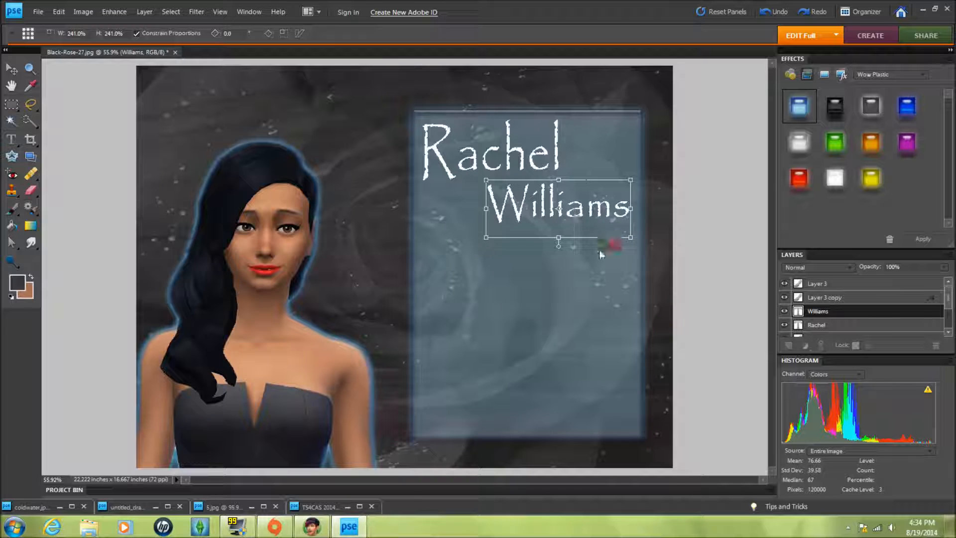
click(604, 243)
click(697, 246)
- Reorder the text layers in the layer stack and duplicate the Williams layer
scroll(892, 321, up, 3)
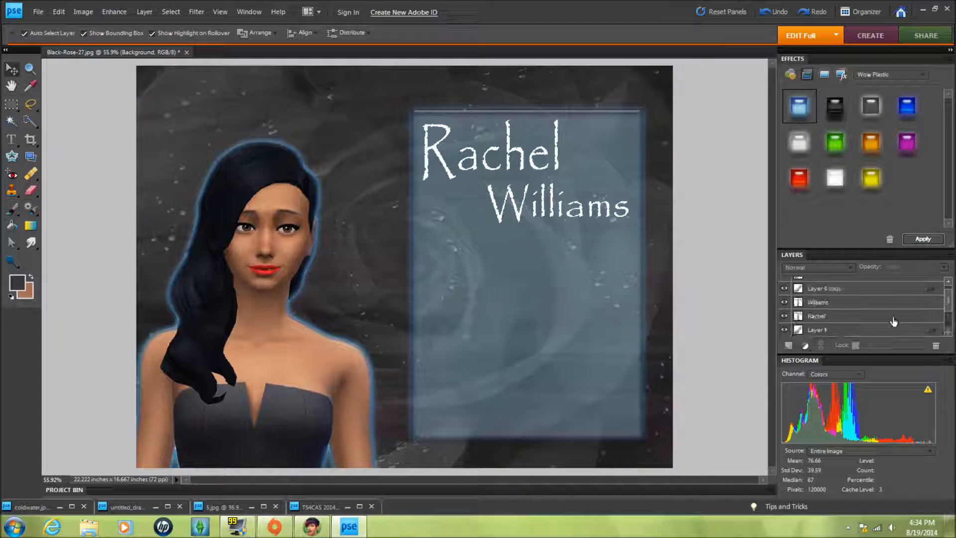
drag(837, 288, 836, 280)
drag(835, 328, 833, 291)
right_click(854, 282)
click(868, 313)
key(Return)
- Try applying the blue Wow Plastic style to the Rachel text and sending it backward
drag(844, 207, 512, 160)
right_click(512, 160)
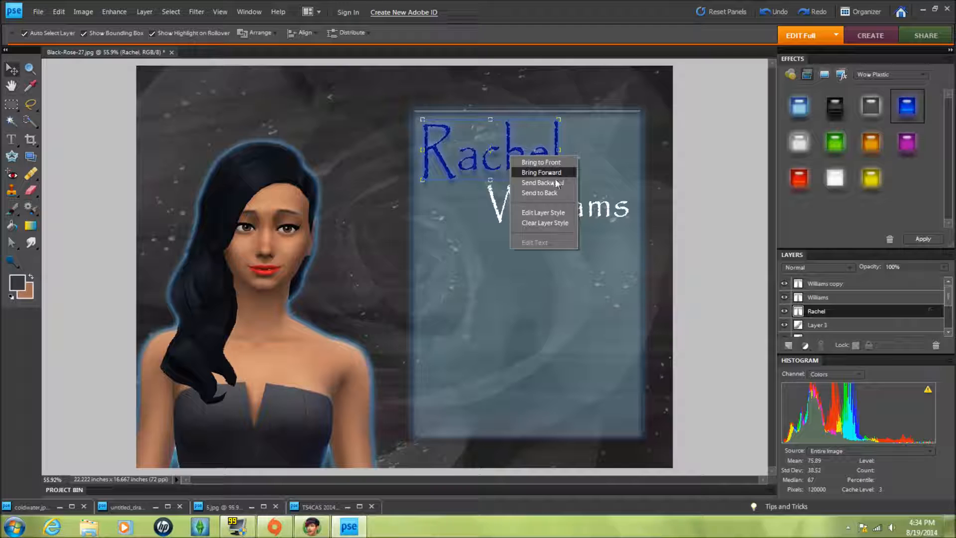
click(548, 182)
click(704, 162)
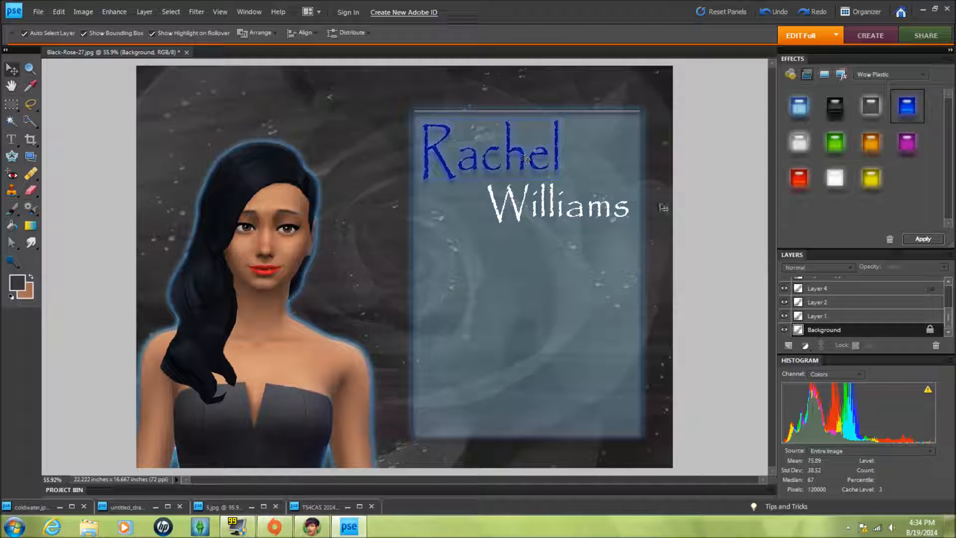
scroll(846, 306, up, 4)
click(776, 12)
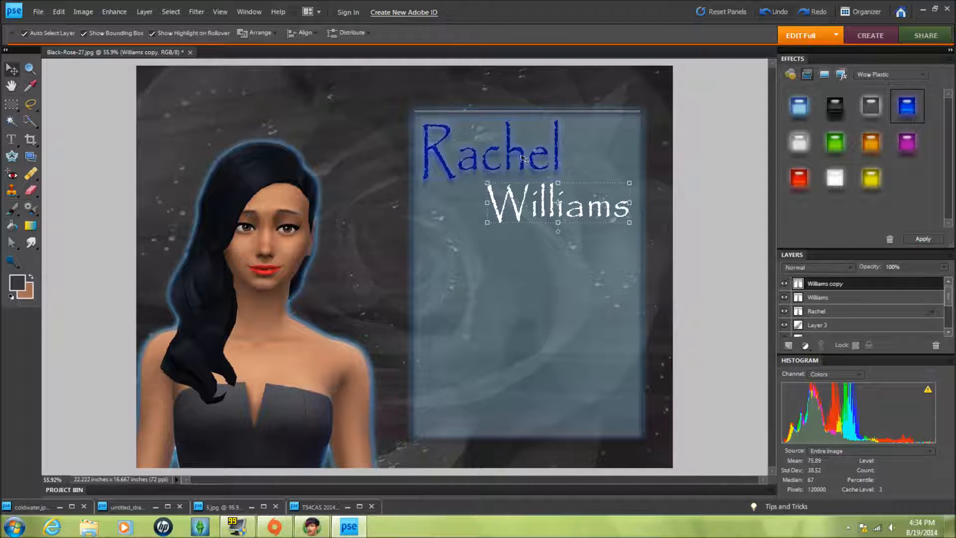
- Try sending the Rachel text and the panel layer backward in the stack, undoing each change
click(521, 155)
right_click(518, 148)
click(538, 181)
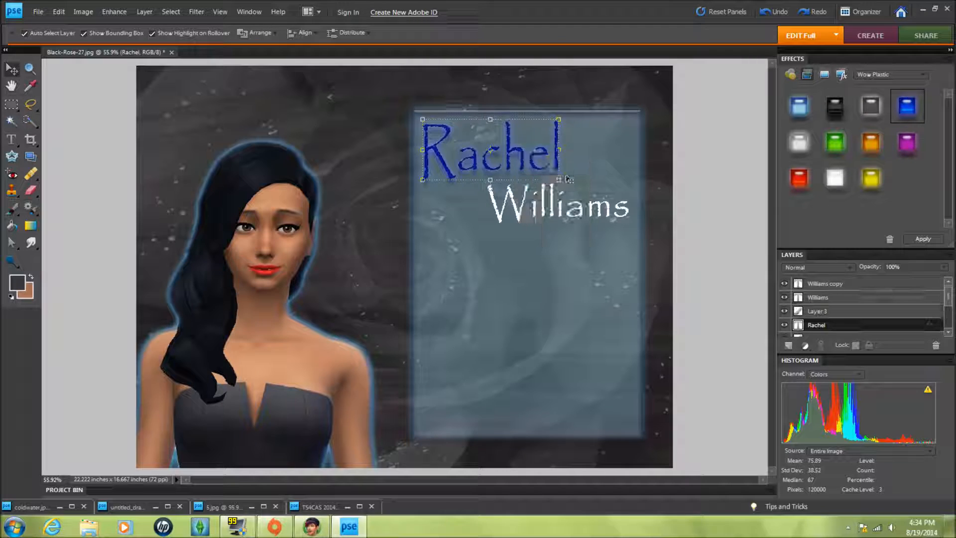
click(774, 11)
right_click(839, 285)
click(727, 277)
click(494, 256)
right_click(455, 251)
click(510, 279)
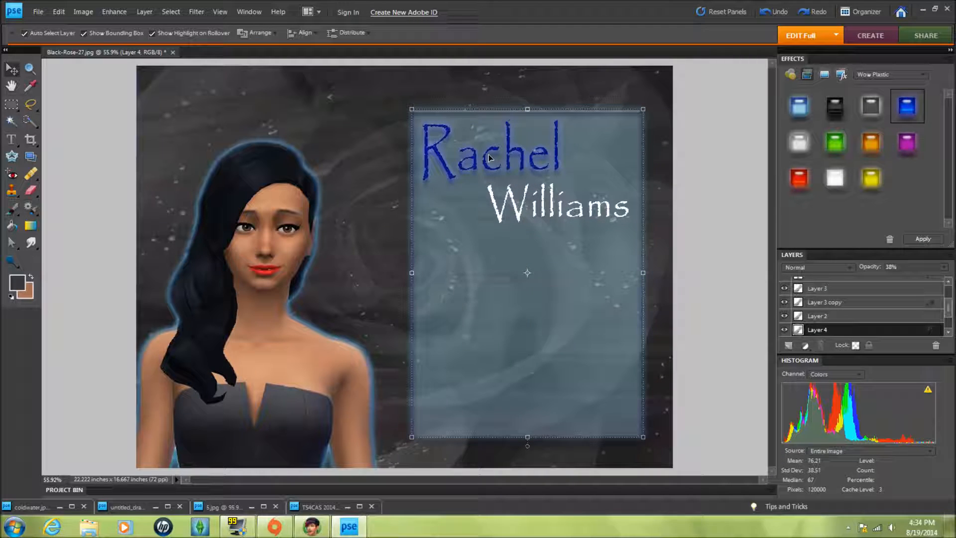
click(486, 158)
right_click(486, 166)
click(535, 194)
drag(515, 168, 538, 163)
click(774, 13)
click(775, 14)
scroll(924, 324, up, 3)
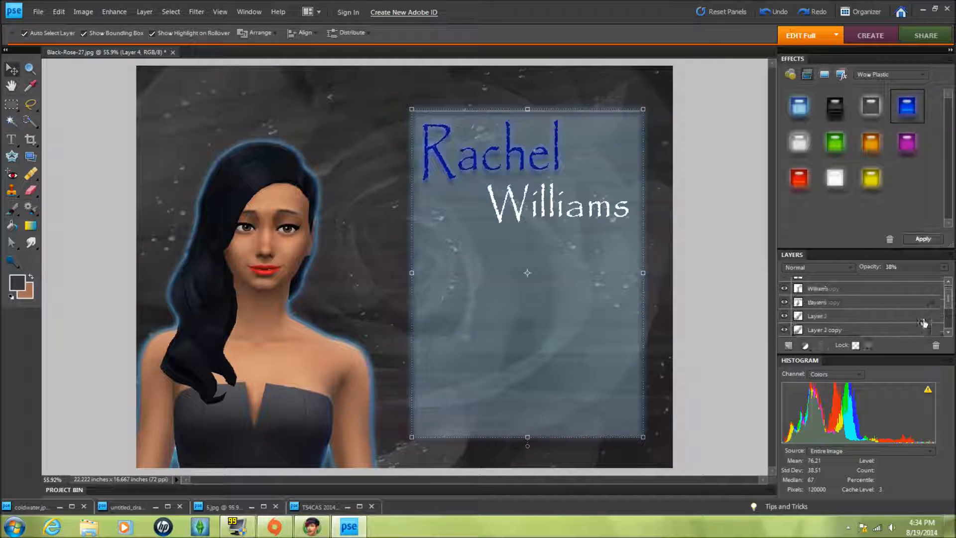
click(591, 200)
click(530, 157)
click(779, 14)
click(779, 15)
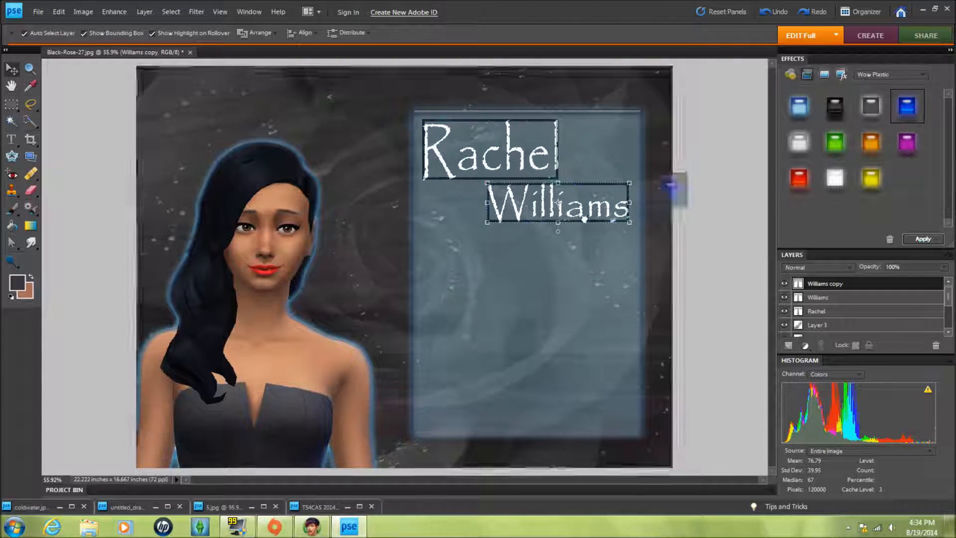
- Try white, black and purple Wow Plastic styles and different stacking orders on the Williams copy layer
right_click(585, 218)
click(612, 247)
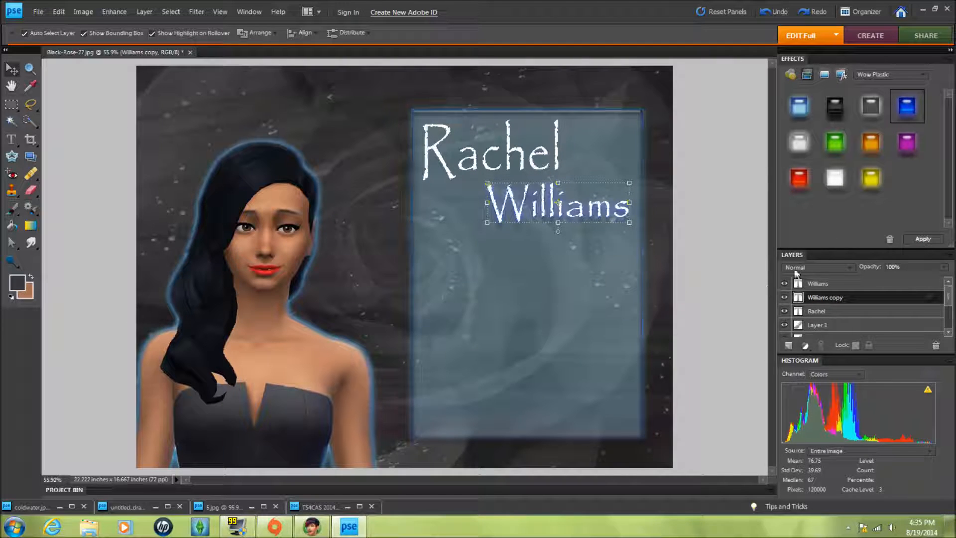
double_click(835, 178)
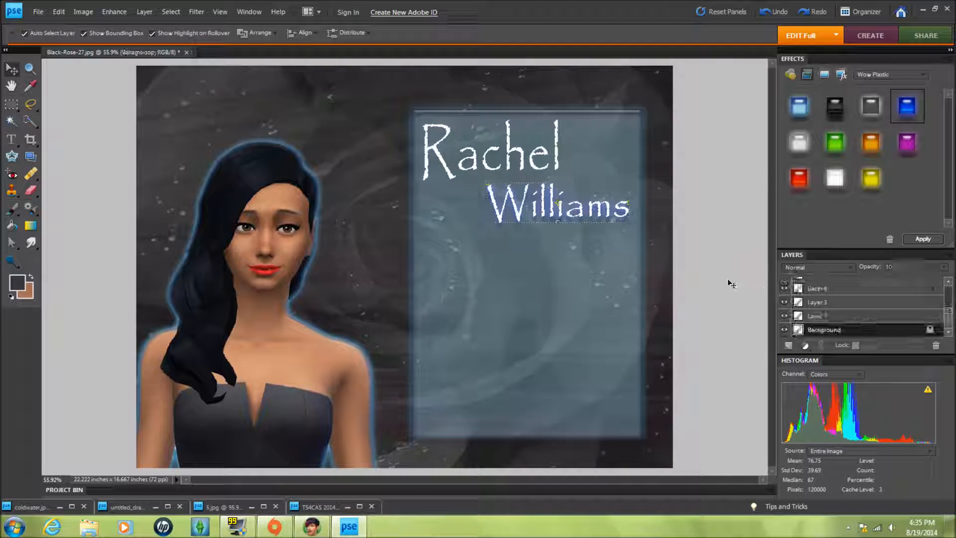
click(773, 13)
right_click(616, 212)
click(698, 267)
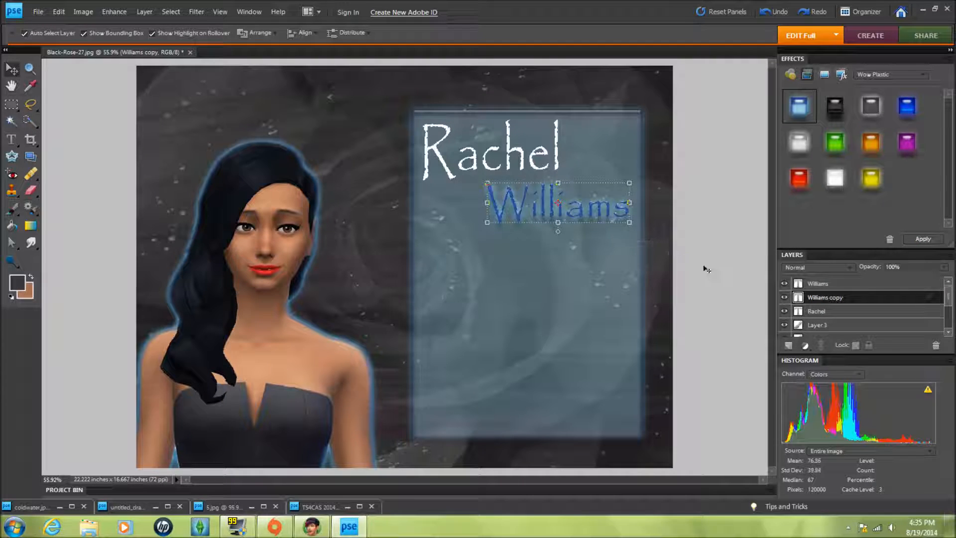
click(726, 268)
click(769, 13)
click(769, 13)
double_click(835, 106)
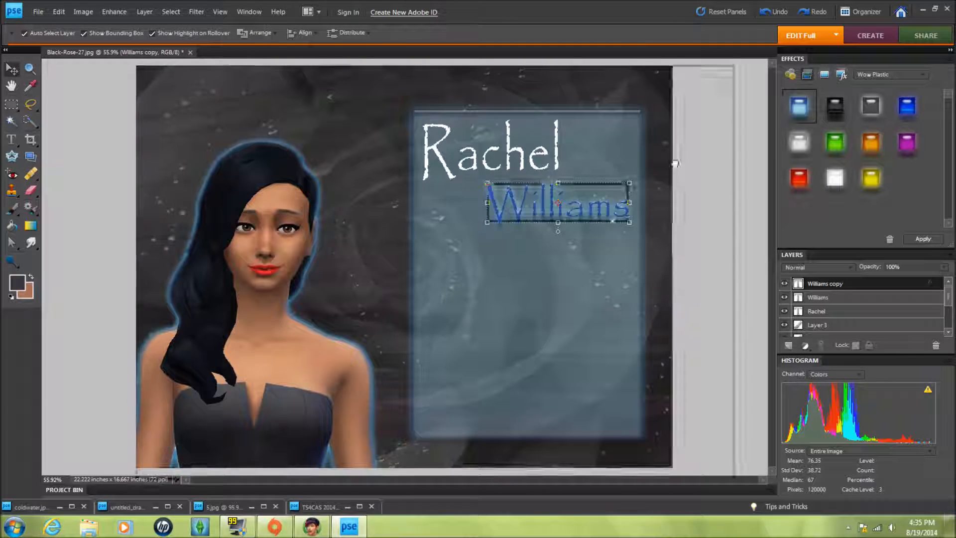
right_click(589, 216)
click(615, 266)
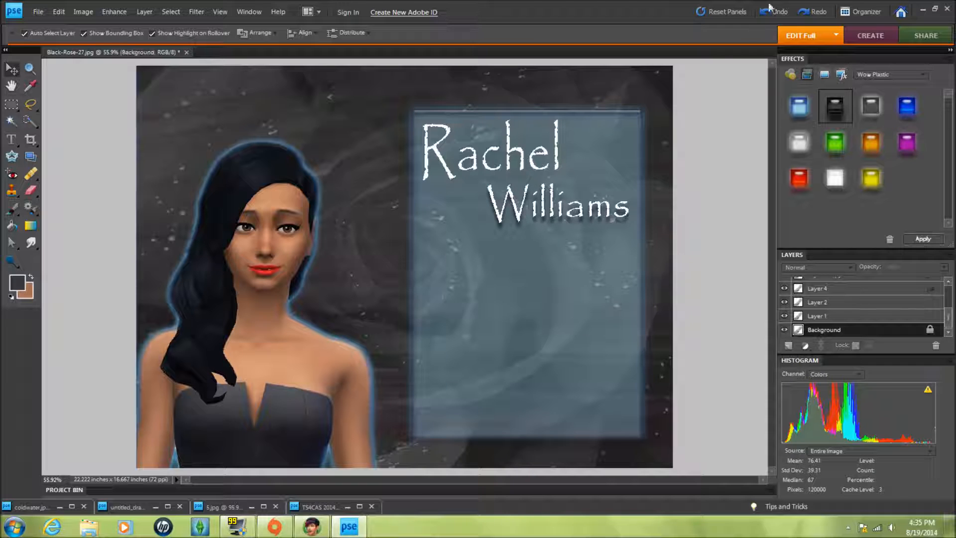
click(764, 12)
drag(907, 143, 637, 207)
right_click(602, 215)
click(617, 266)
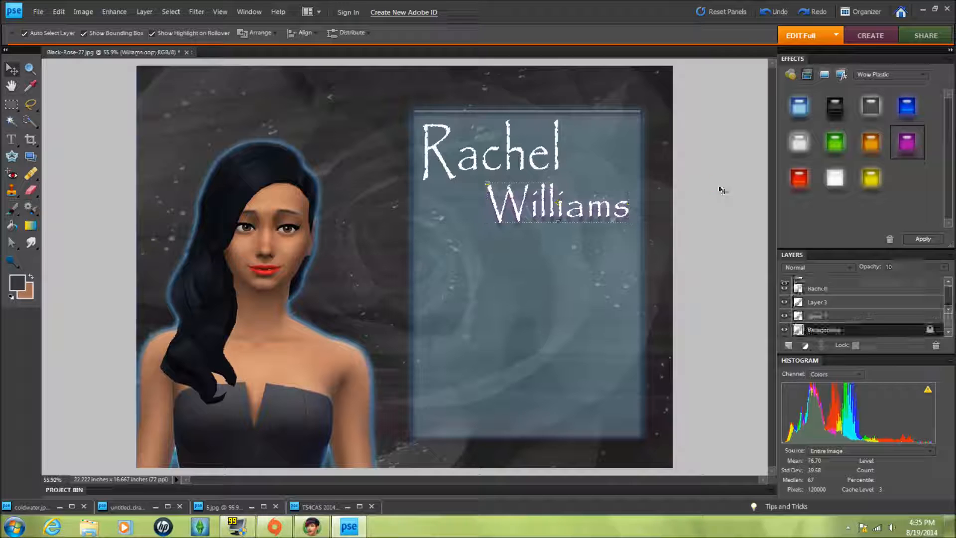
click(773, 12)
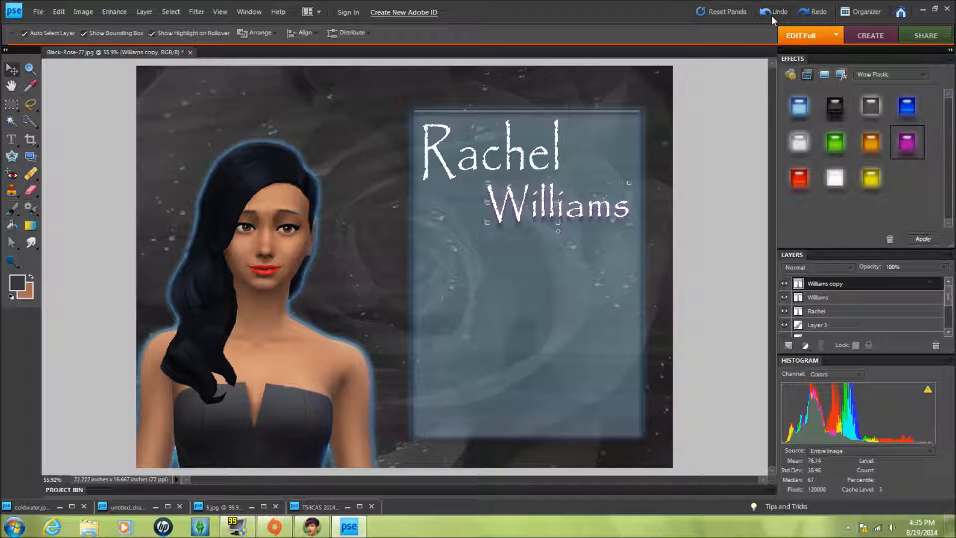
- Send the blue-styled Williams copy layer backward behind the Williams text as a glow
right_click(599, 215)
click(615, 266)
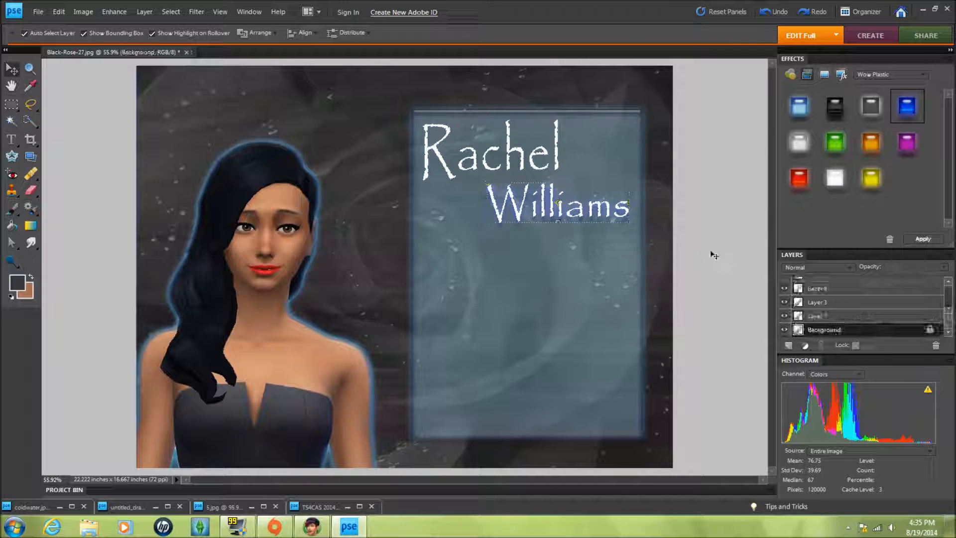
- Duplicate the Rachel text layer and send the blue-styled copy behind the original as a glow
scroll(867, 294, up, 5)
right_click(841, 310)
click(874, 124)
key(Return)
right_click(487, 186)
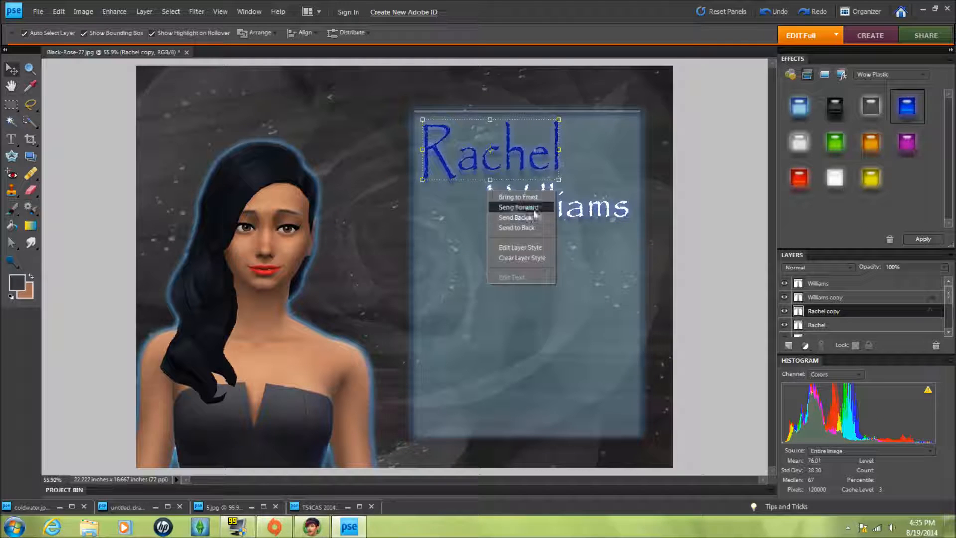
click(525, 229)
click(486, 315)
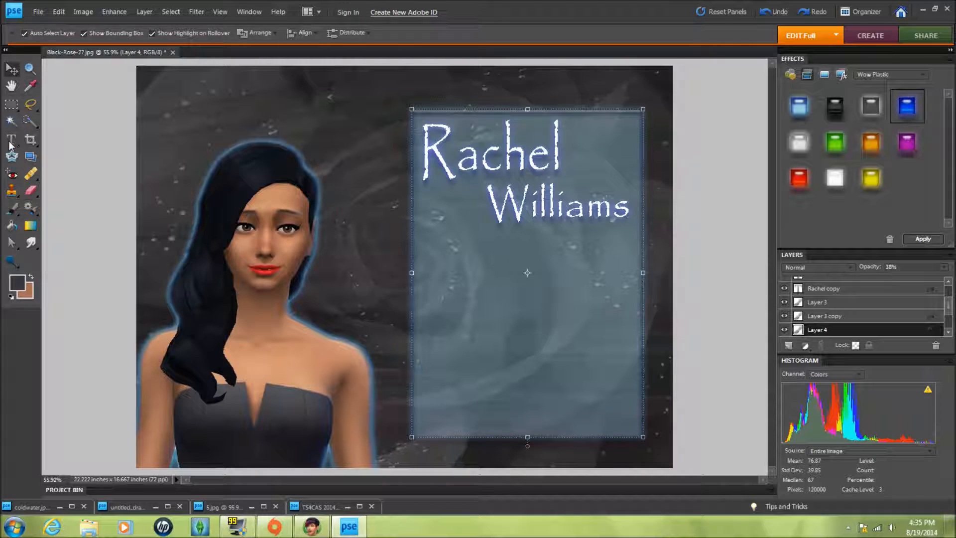
- Add the text Create a Sim in the middle of the panel
key(t)
click(459, 302)
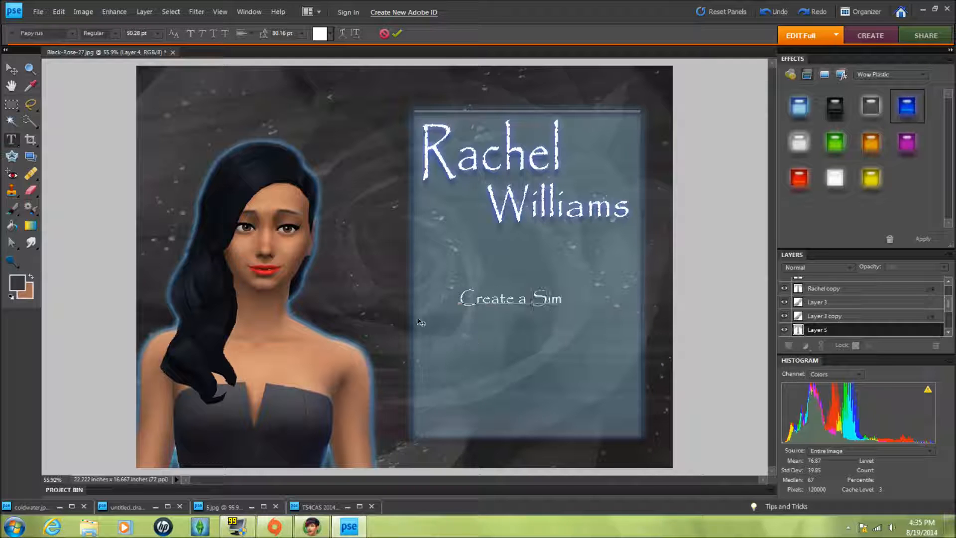
click(12, 70)
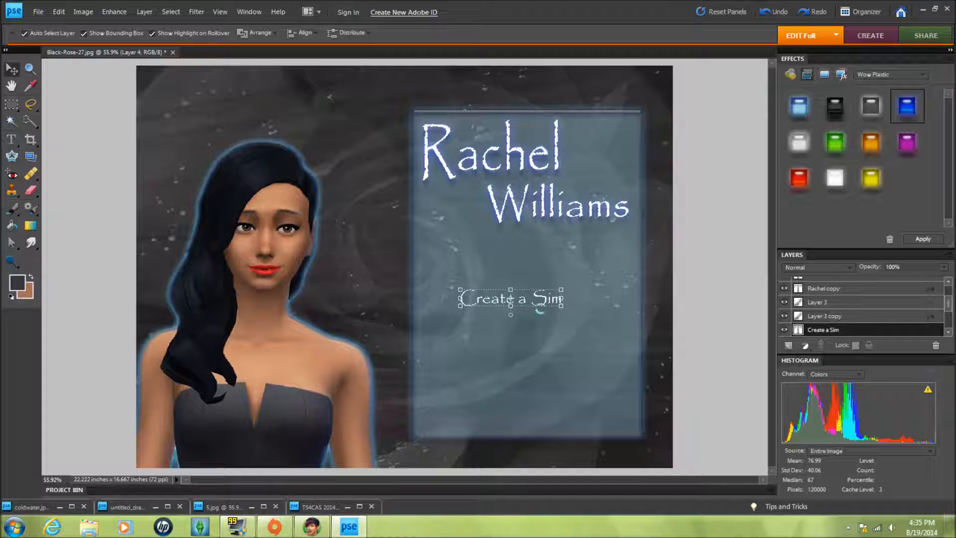
- Enlarge the Create a Sim text to about 203% by 290% and place it near the panel's bottom
drag(561, 305, 617, 361)
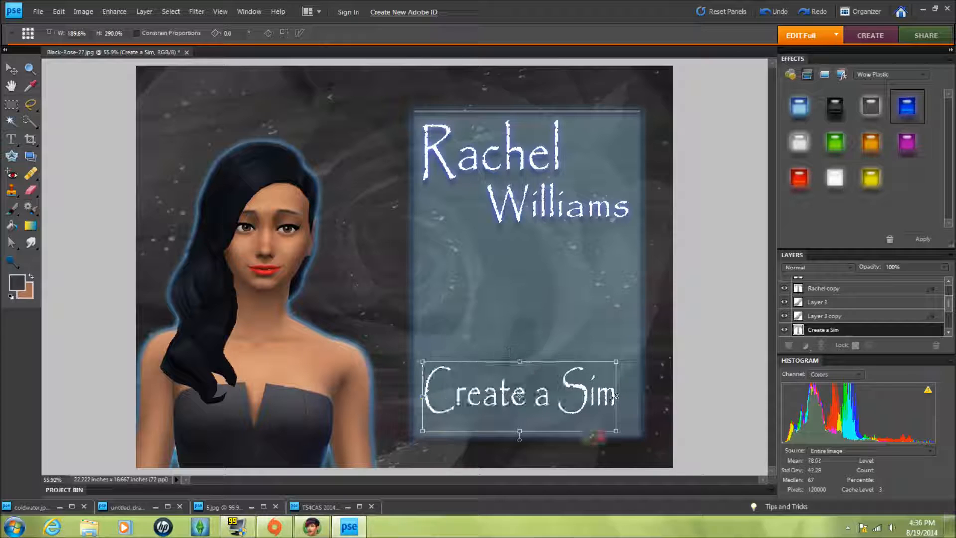
drag(617, 396, 629, 397)
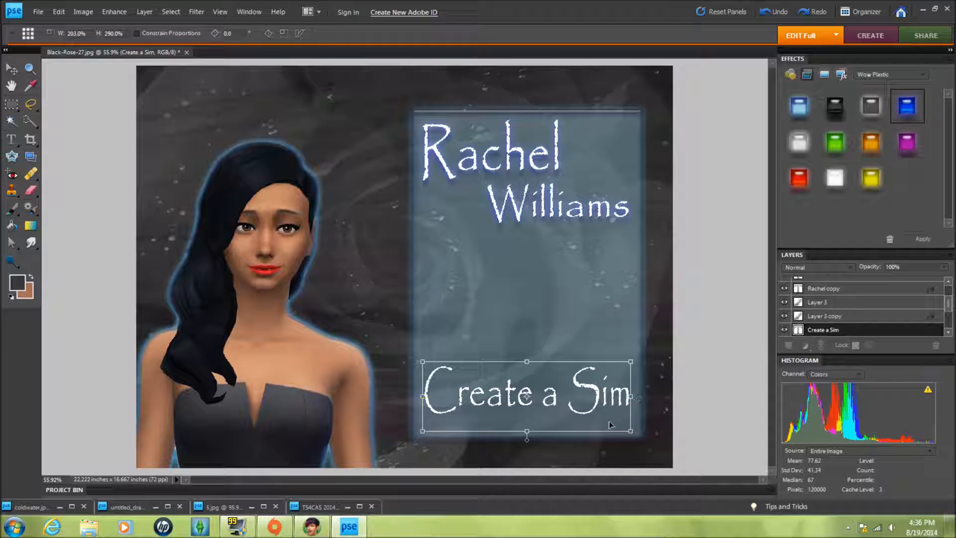
click(601, 438)
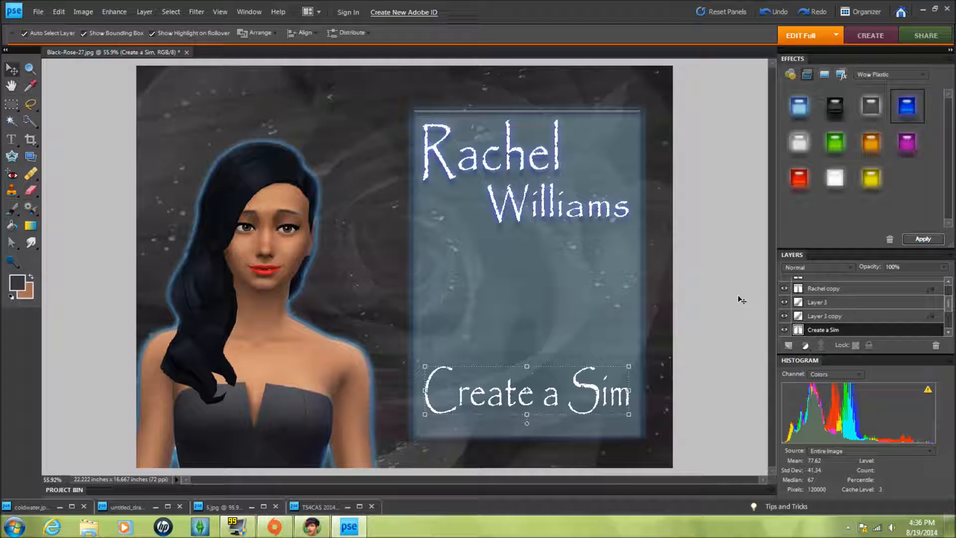
- Duplicate the Create a Sim text layer
right_click(840, 331)
click(870, 144)
click(573, 157)
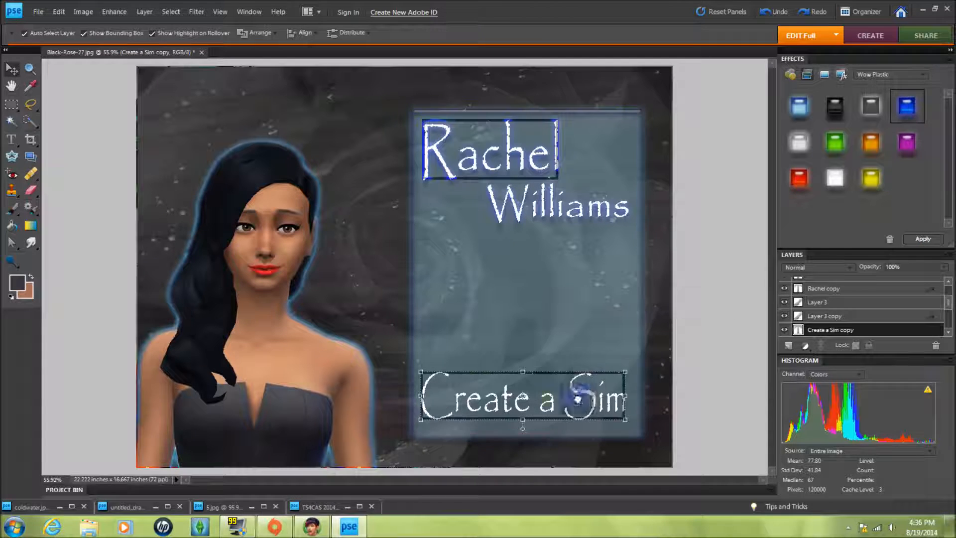
- Send the blue-styled Create a Sim copy one layer behind the original text as a glow
right_click(586, 401)
click(639, 426)
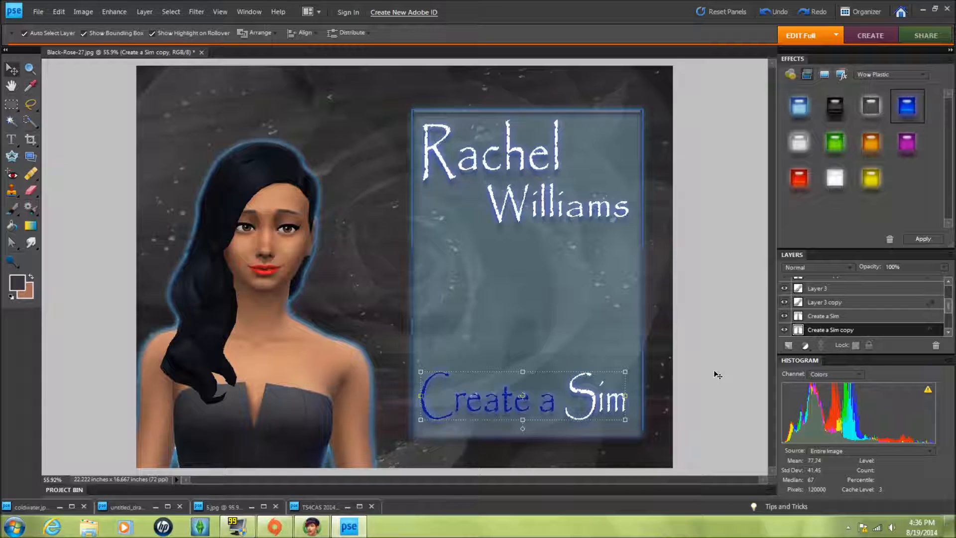
click(112, 259)
- Add small text with the creator's username near the panel's upper right corner
key(t)
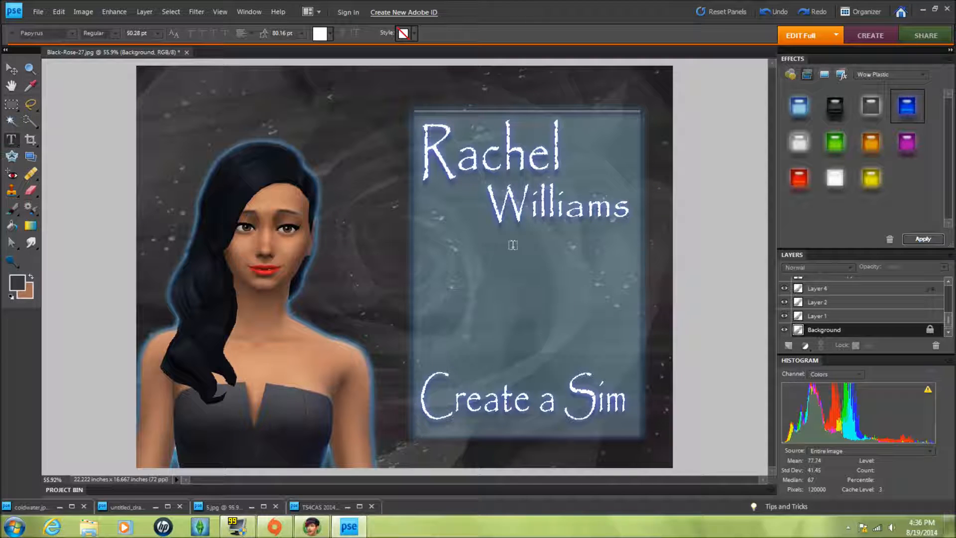
click(581, 140)
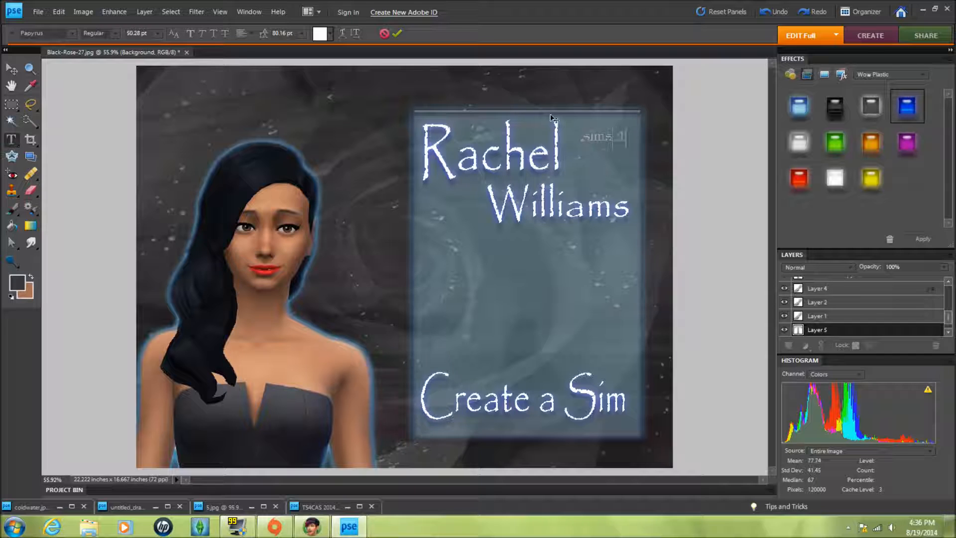
drag(858, 330, 841, 278)
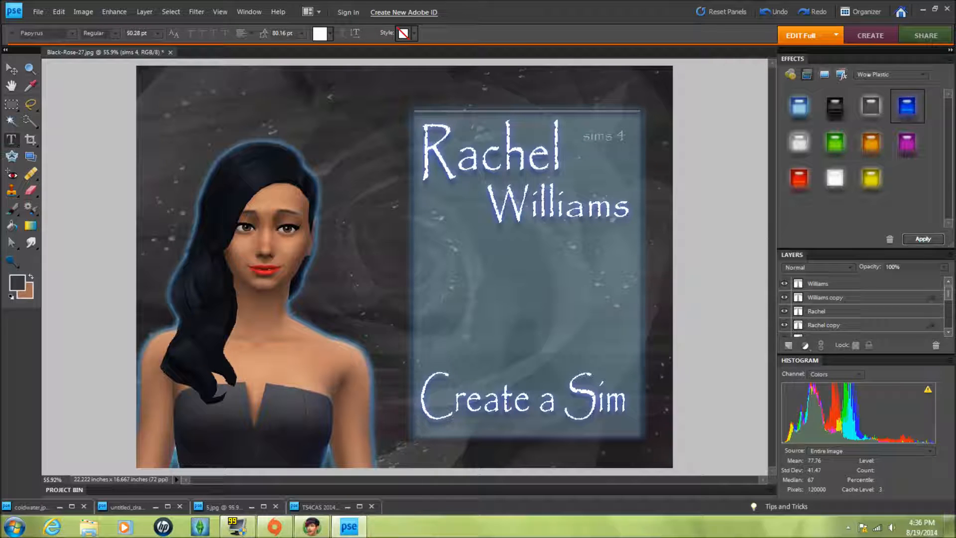
click(627, 134)
key(BackSpace)
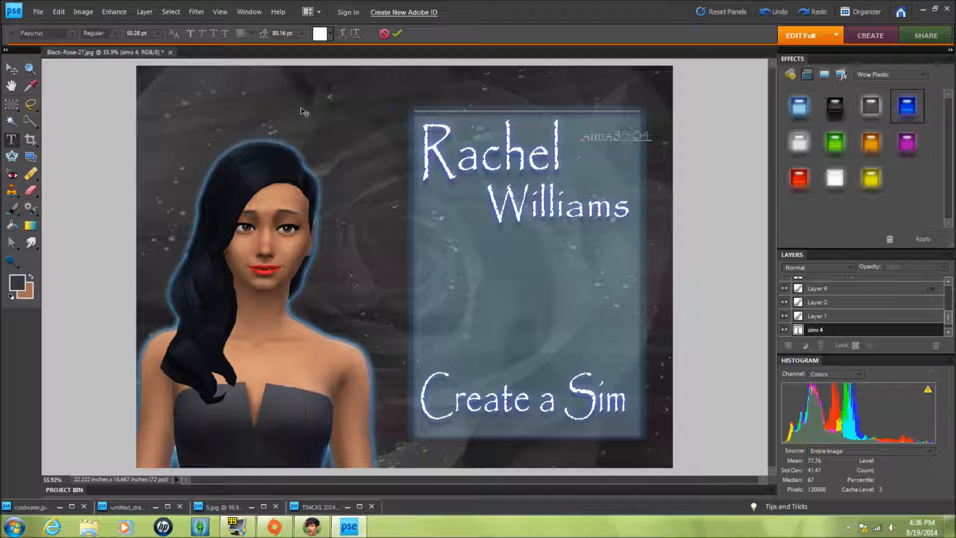
- Bring the username text layer to the front and nudge it beside the Rachel text
click(14, 72)
drag(881, 329, 864, 279)
drag(949, 296, 949, 330)
drag(847, 316, 848, 283)
drag(949, 317, 948, 298)
right_click(645, 136)
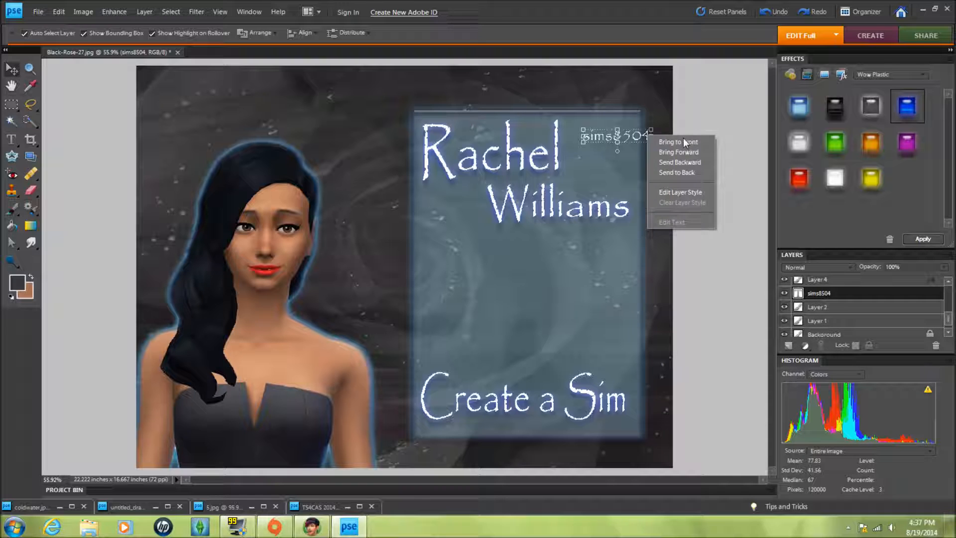
click(662, 146)
drag(627, 137, 573, 255)
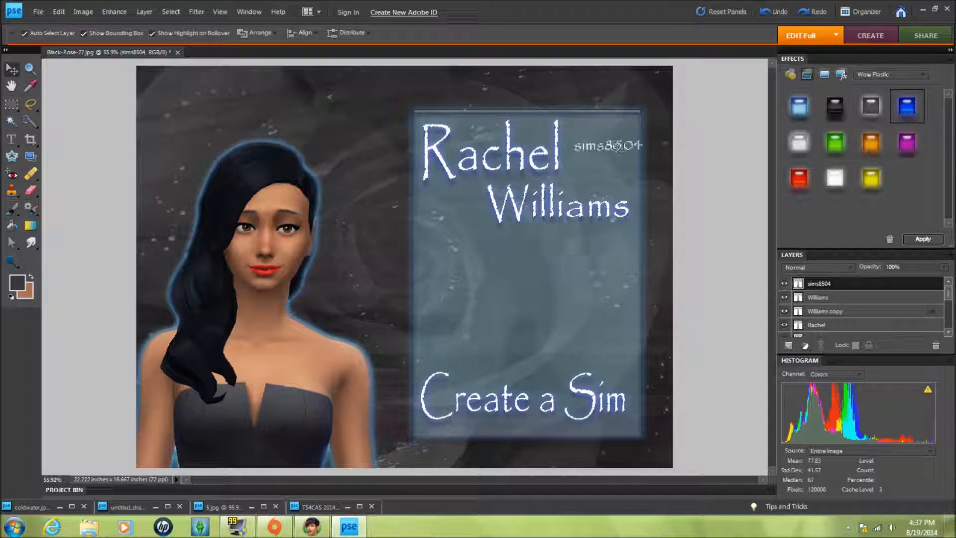
- Duplicate the username text layer, give the copy the blue Wow Plastic style and send it behind the original
right_click(822, 283)
click(846, 316)
click(587, 161)
double_click(910, 111)
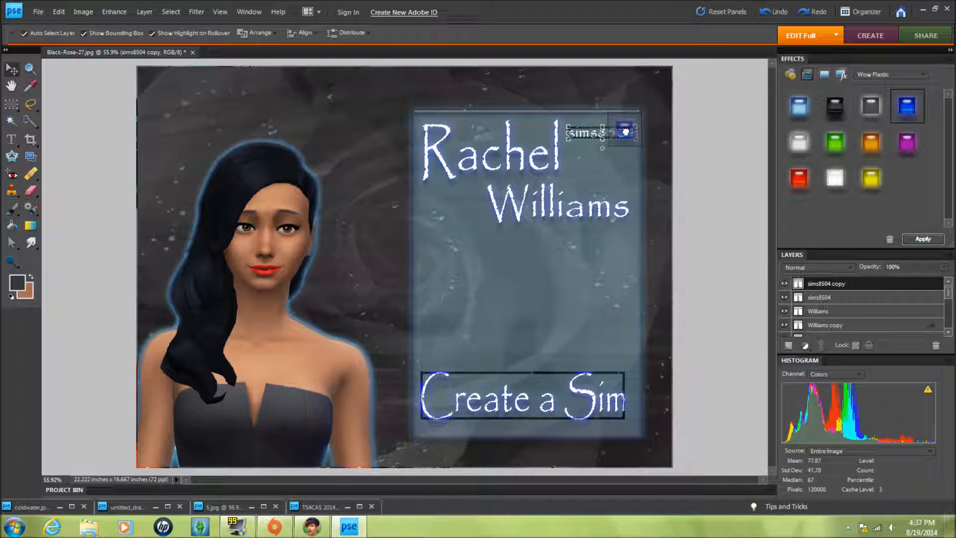
right_click(627, 134)
click(669, 163)
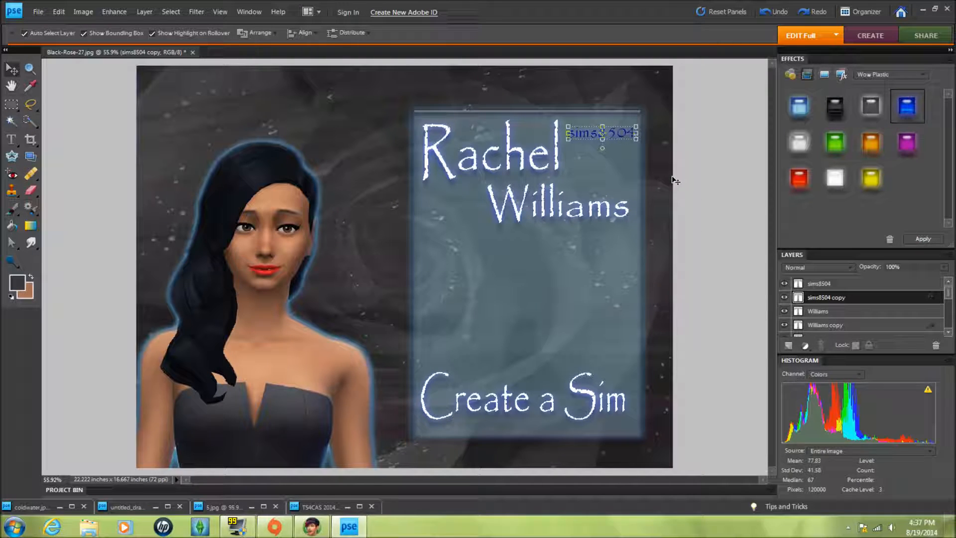
click(718, 196)
- Open the pink striped drawing and browse the Cookie Cutter shape libraries for an ornament shape
click(251, 507)
click(783, 144)
click(155, 506)
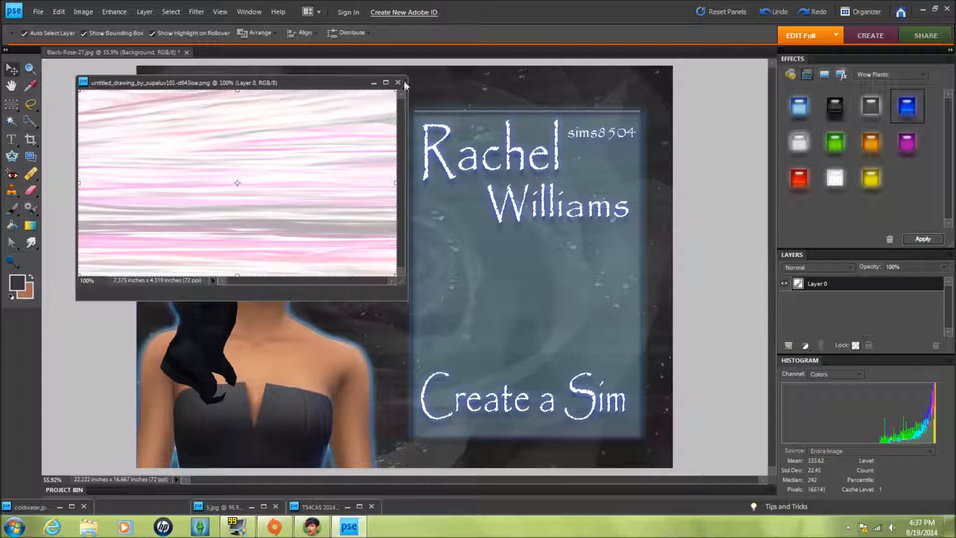
drag(346, 83, 434, 81)
click(12, 156)
click(57, 33)
scroll(131, 82, down, 1)
click(169, 65)
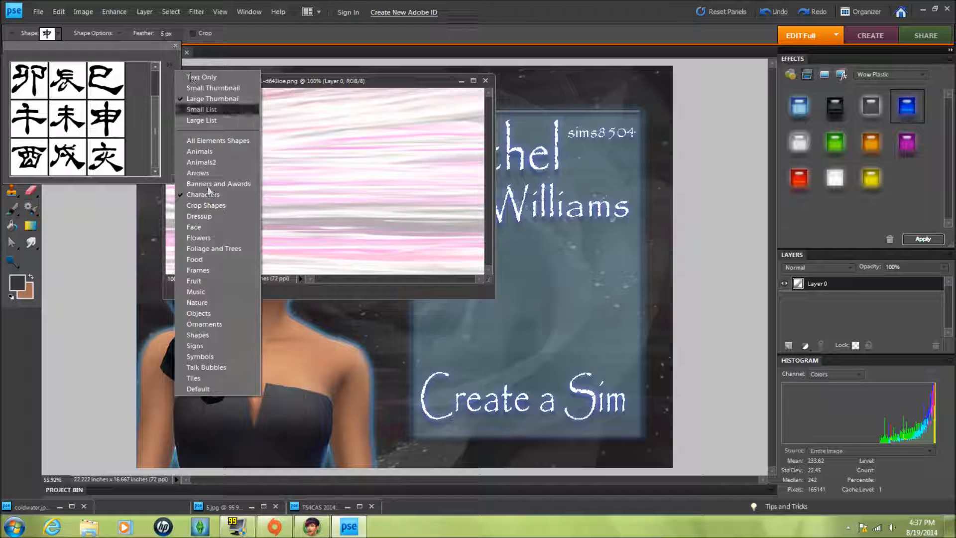
click(232, 279)
click(170, 65)
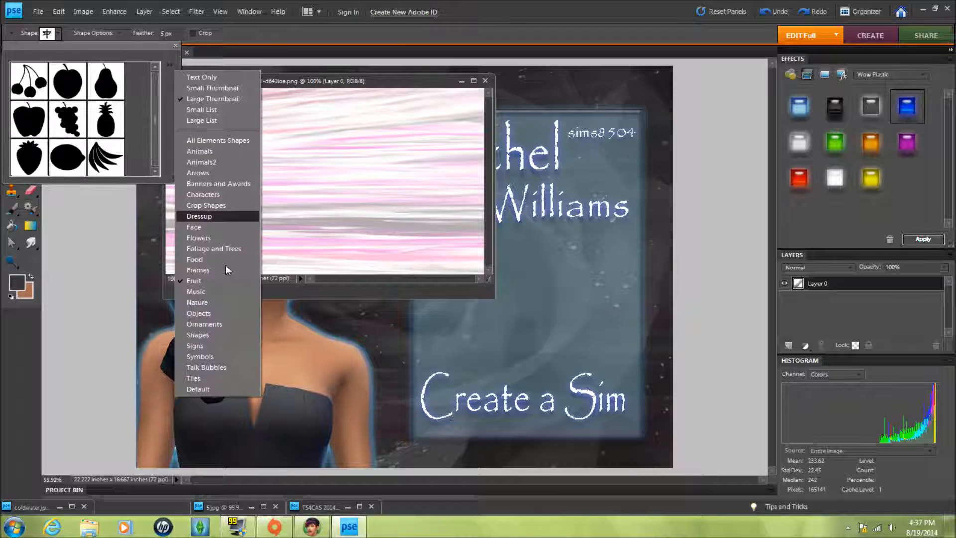
click(219, 259)
click(169, 65)
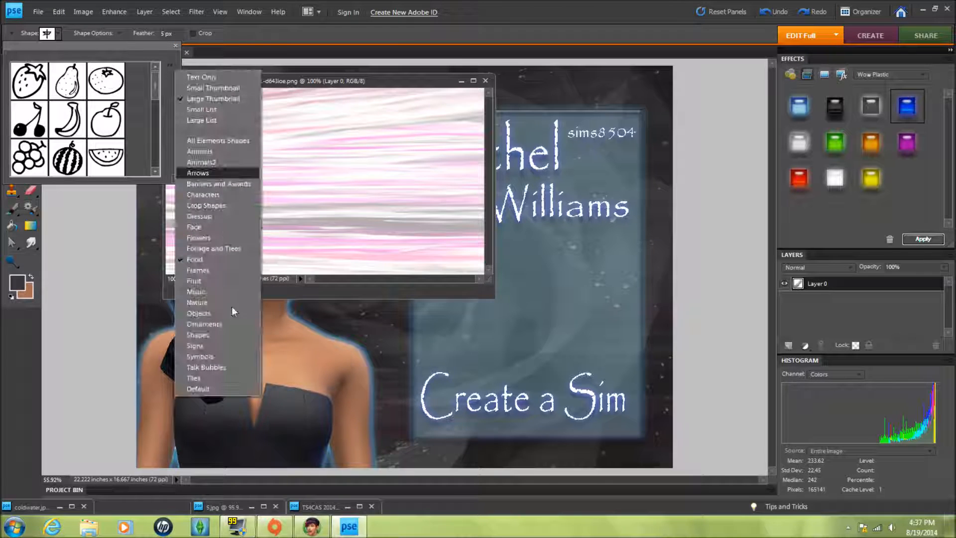
click(231, 302)
scroll(160, 135, down, 5)
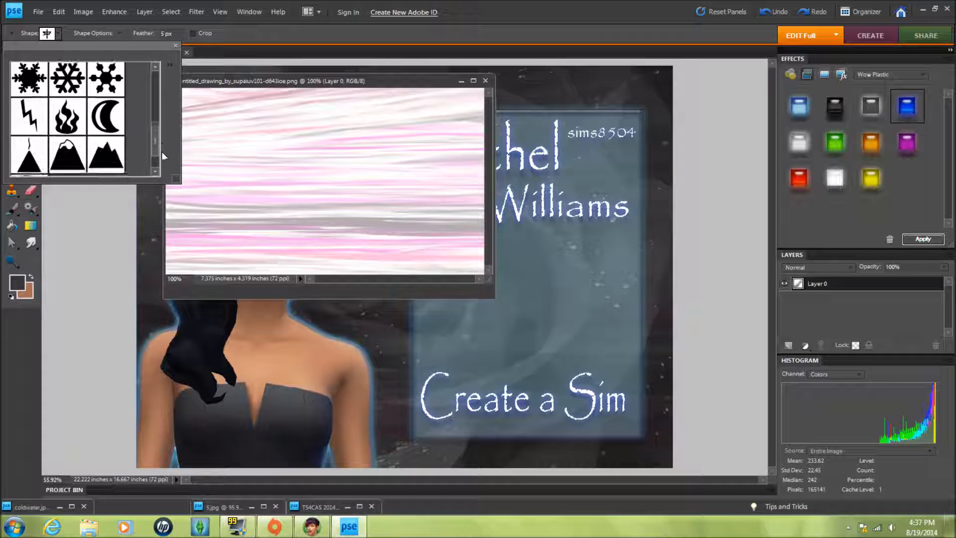
drag(161, 151, 160, 79)
click(169, 65)
click(211, 195)
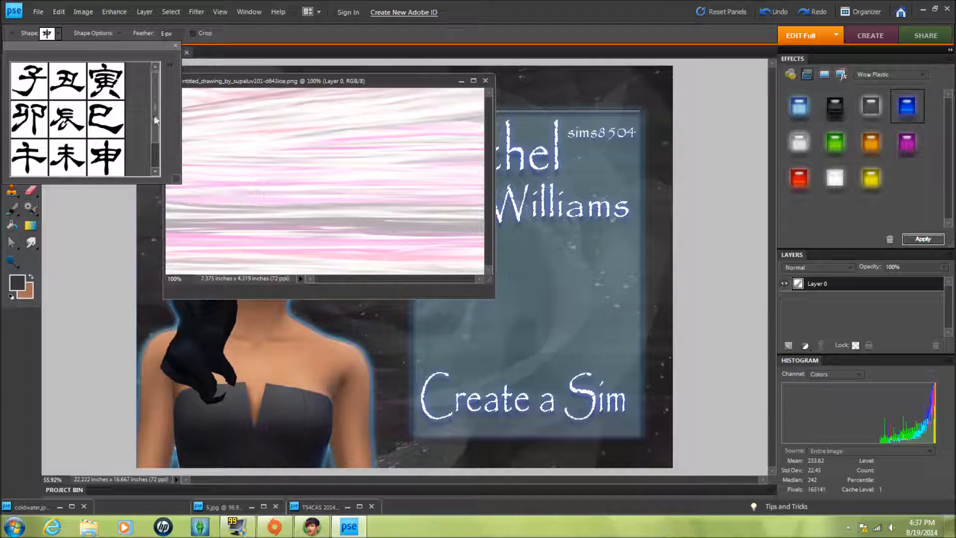
scroll(155, 120, down, 1)
click(171, 65)
click(234, 170)
click(171, 66)
click(219, 184)
scroll(158, 149, down, 5)
click(171, 66)
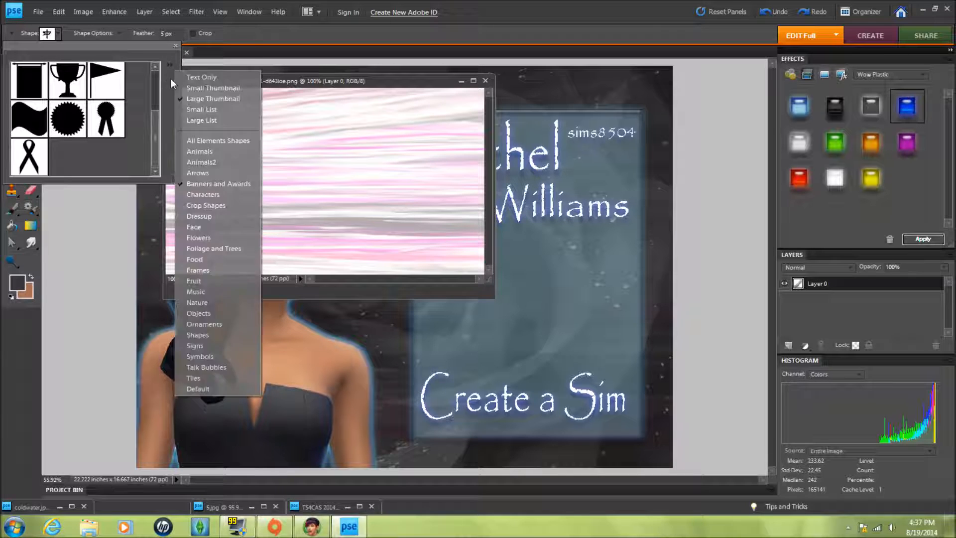
click(194, 227)
click(170, 65)
click(194, 281)
click(170, 65)
click(241, 312)
- Cut a flower ornament shape out of the pink striped drawing with the Cookie Cutter
click(29, 80)
drag(233, 94, 416, 257)
click(389, 264)
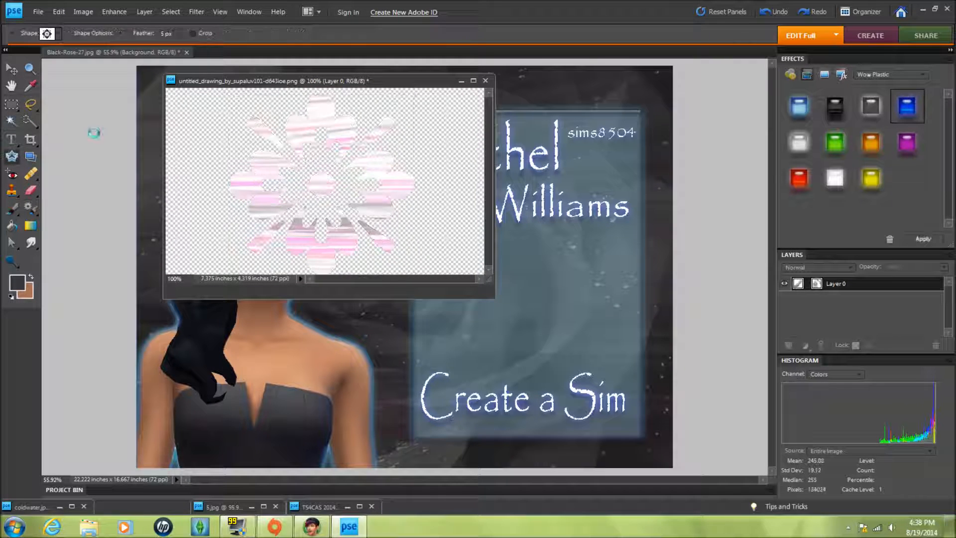
- Drag the cut-out flower from the drawing into the composite image
key(v)
drag(326, 149, 368, 306)
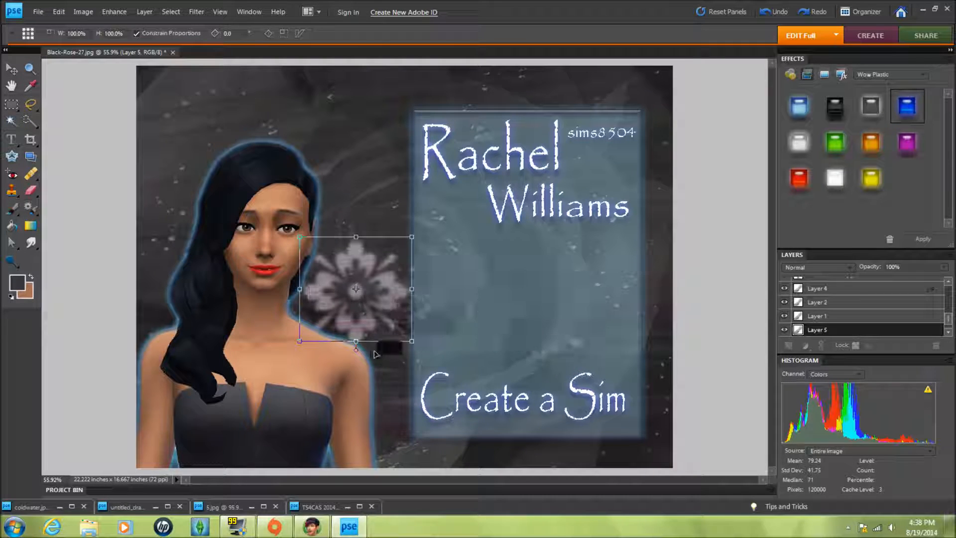
right_click(378, 311)
click(409, 317)
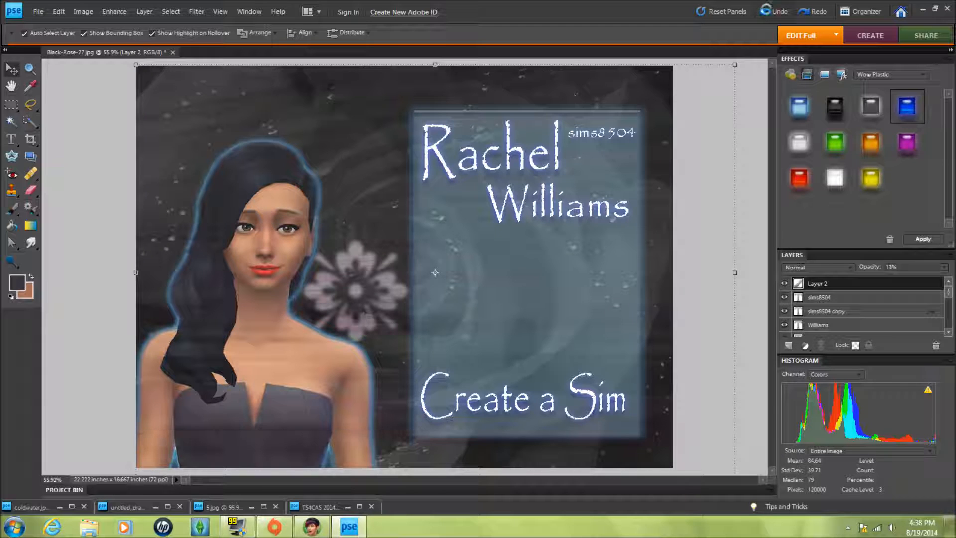
click(770, 13)
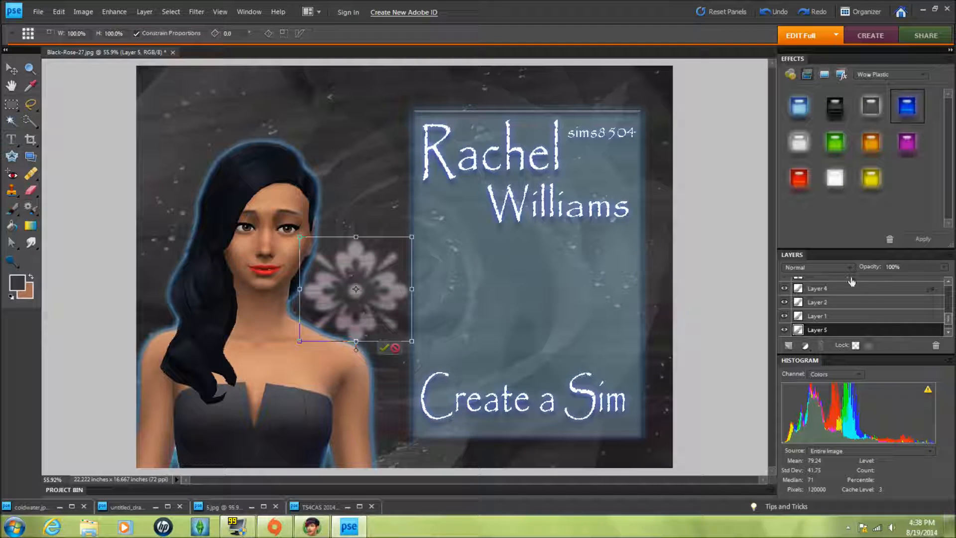
click(384, 348)
- Move the flower to the middle of the panel and scale it to about 152%
drag(861, 330, 852, 281)
drag(356, 288, 512, 297)
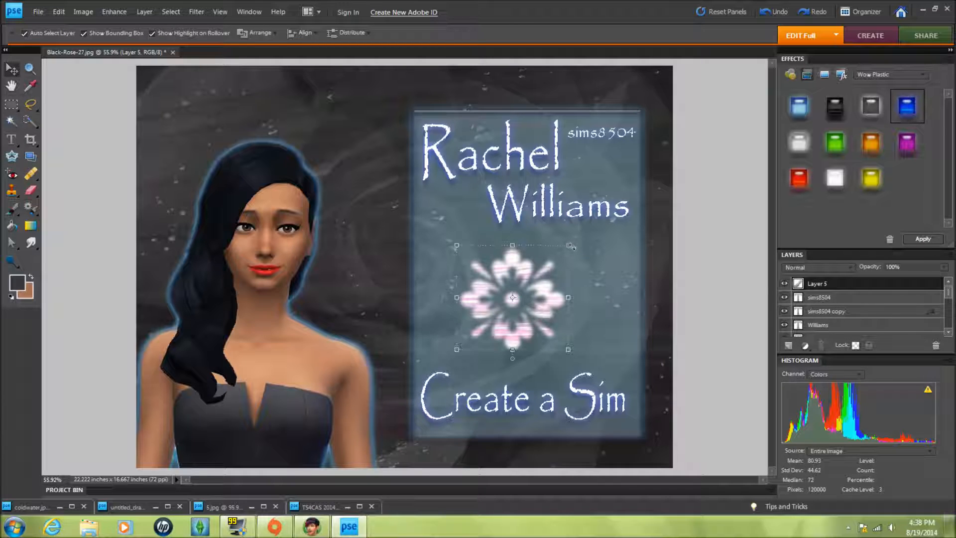
drag(570, 245, 627, 192)
drag(533, 294, 519, 324)
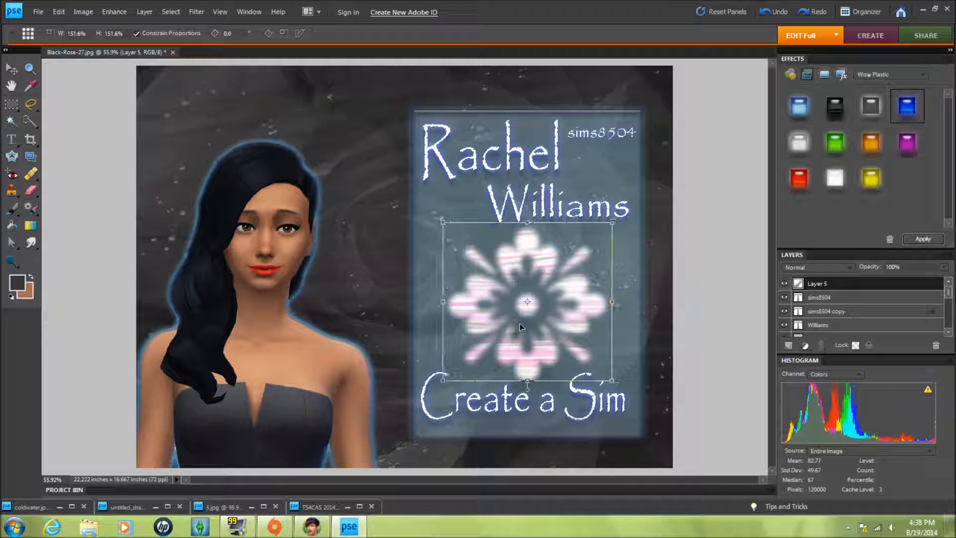
click(585, 390)
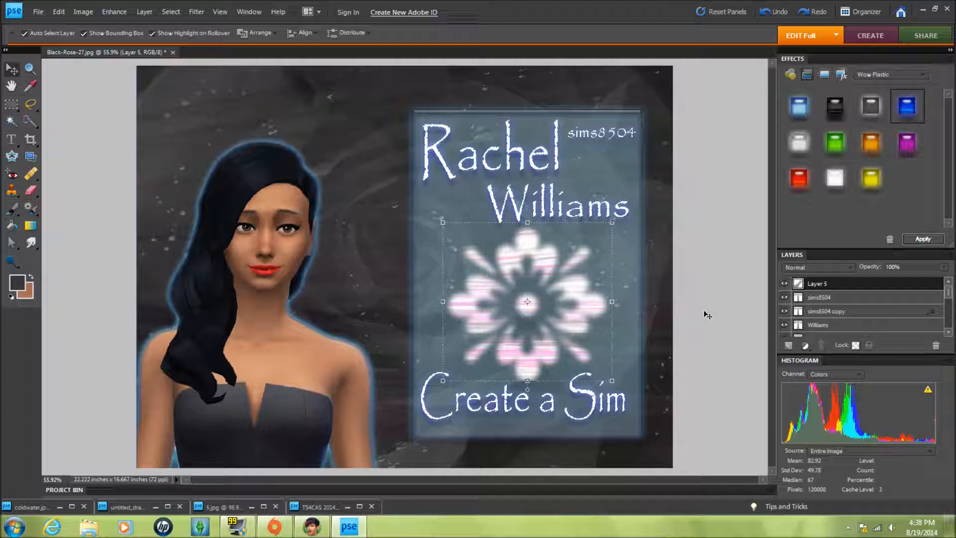
click(680, 289)
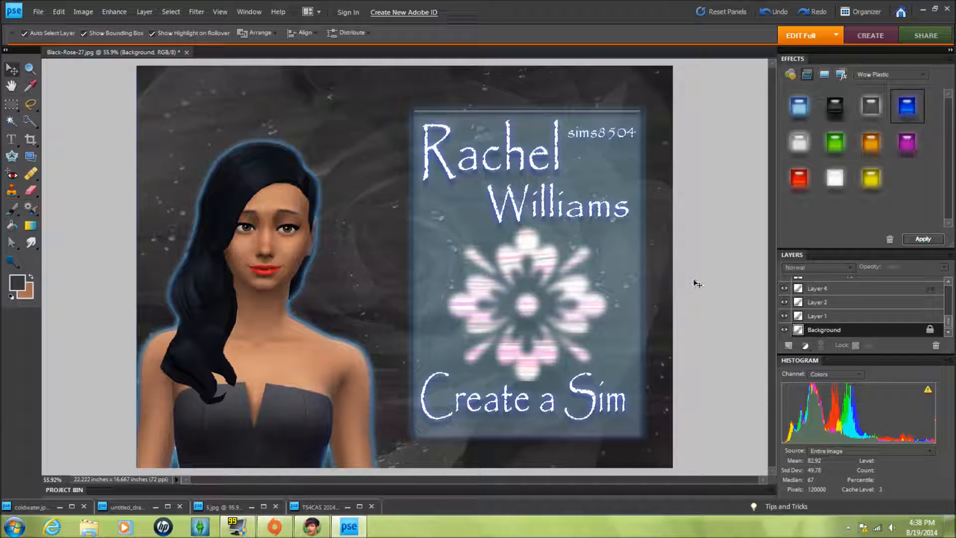
- Duplicate the flower layer
scroll(847, 306, up, 5)
click(837, 284)
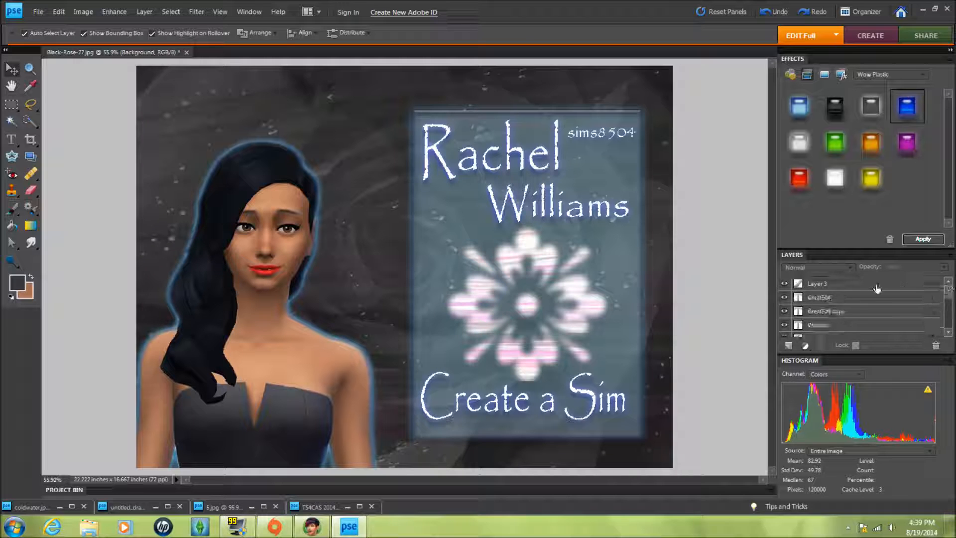
right_click(870, 284)
click(901, 322)
click(557, 164)
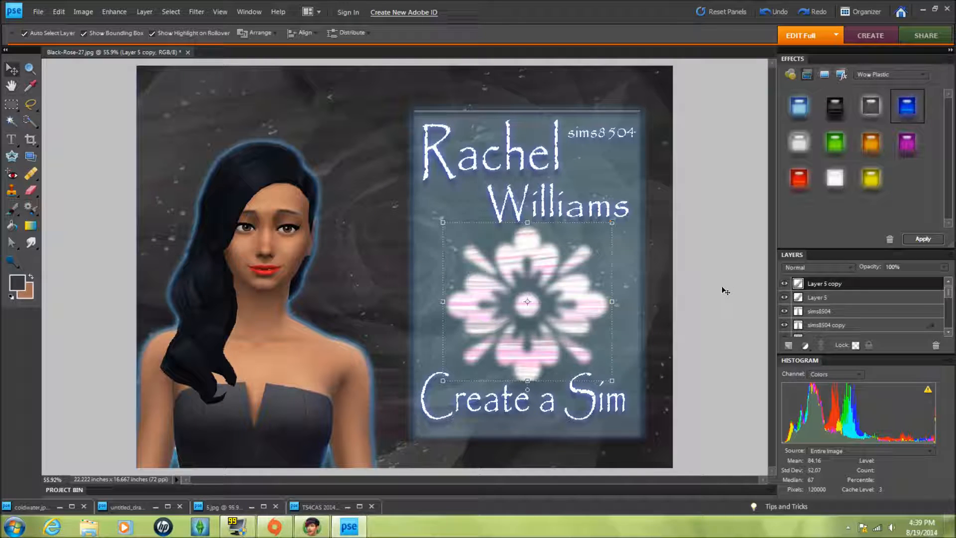
click(730, 161)
- Try applying the light blue Wow Plastic style to the flower copy and reordering layers, then undo the attempts
right_click(561, 300)
click(802, 19)
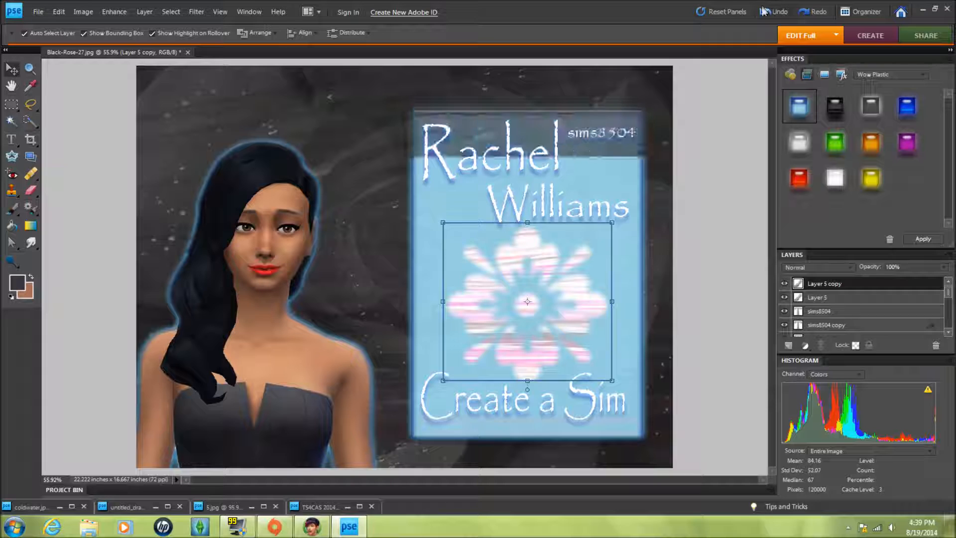
click(800, 108)
drag(799, 106, 573, 285)
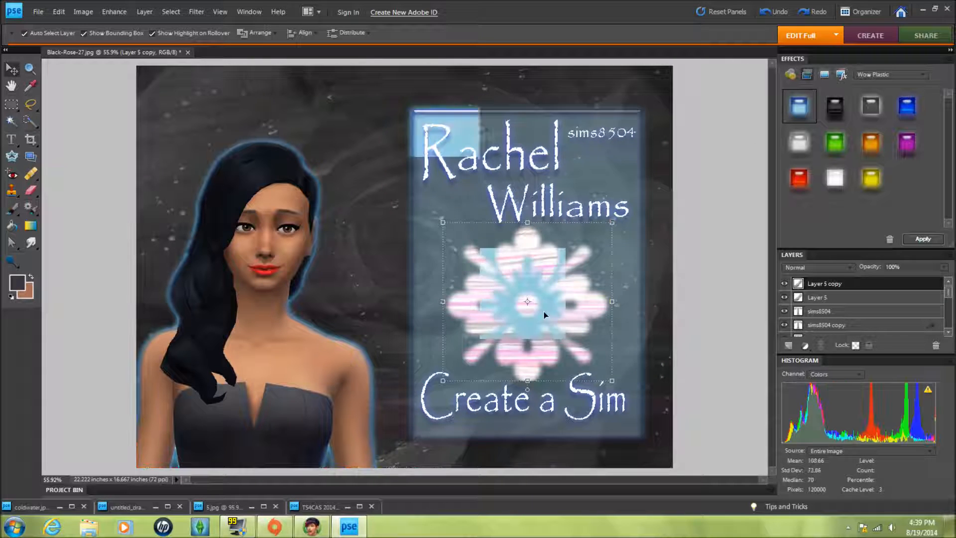
click(774, 15)
right_click(617, 181)
click(761, 205)
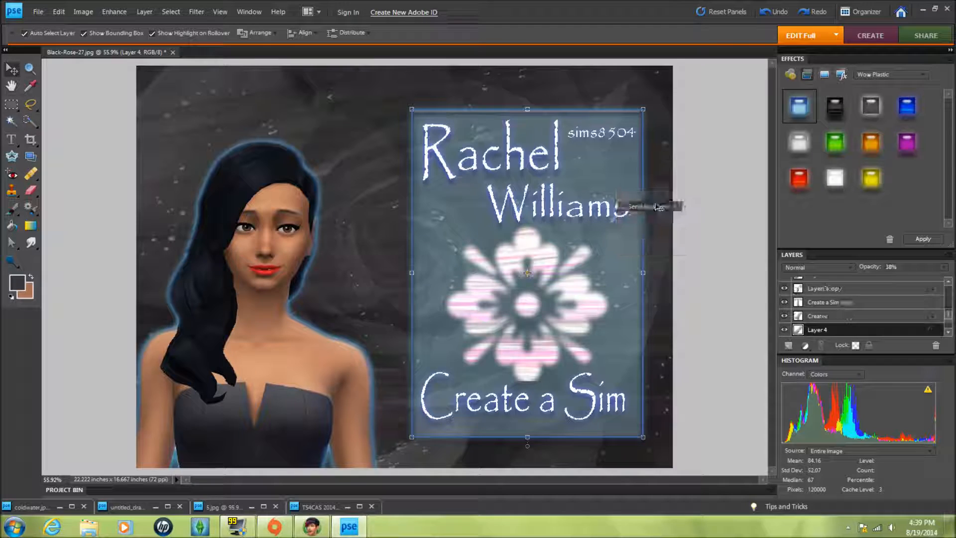
click(637, 269)
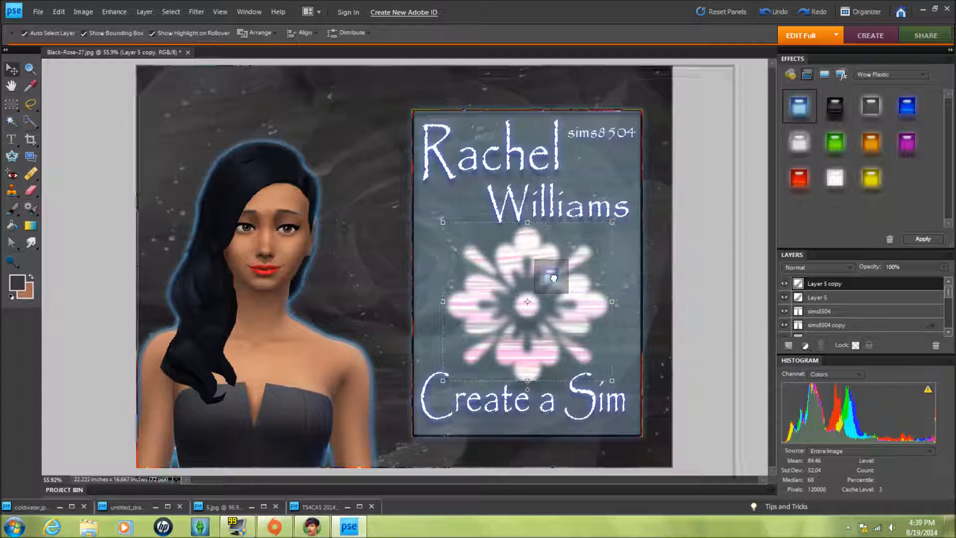
click(769, 14)
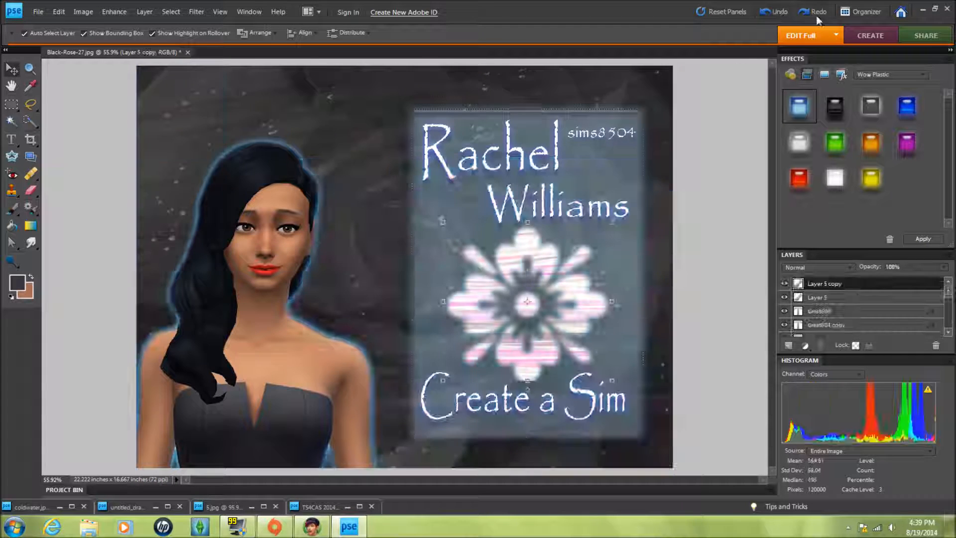
click(816, 15)
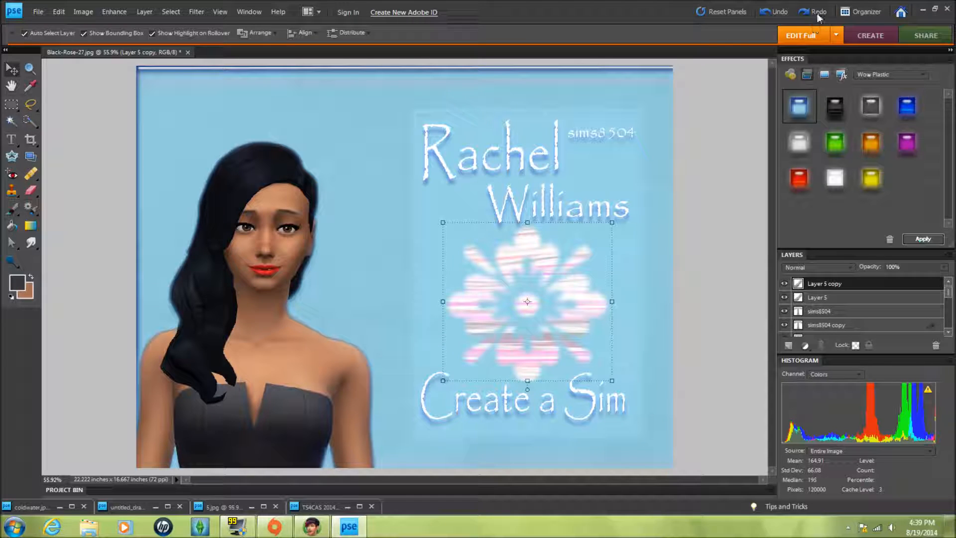
click(771, 13)
- Apply the light blue Wow Plastic style to the flower copy and send it behind the original flower
drag(948, 297, 950, 252)
right_click(828, 289)
click(847, 311)
key(Return)
drag(808, 107, 579, 291)
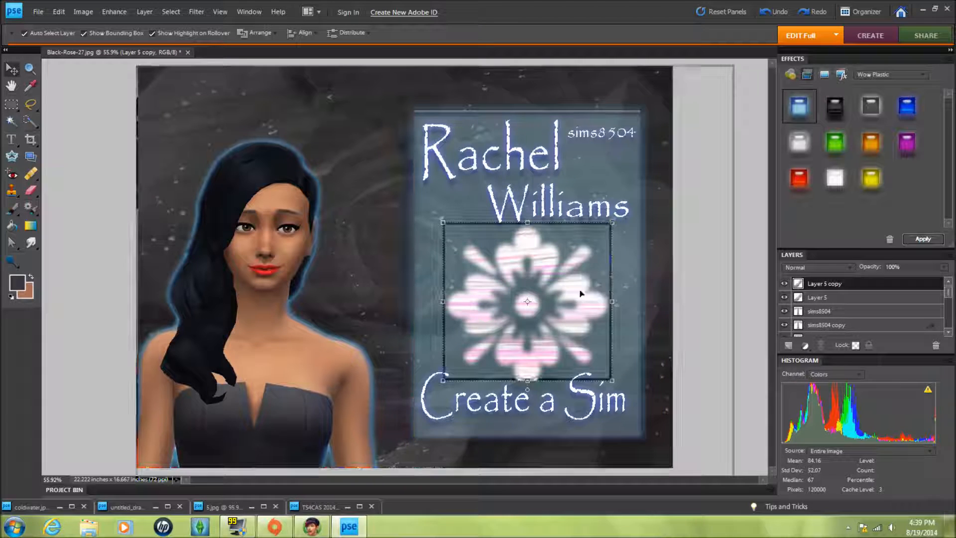
right_click(579, 290)
click(619, 319)
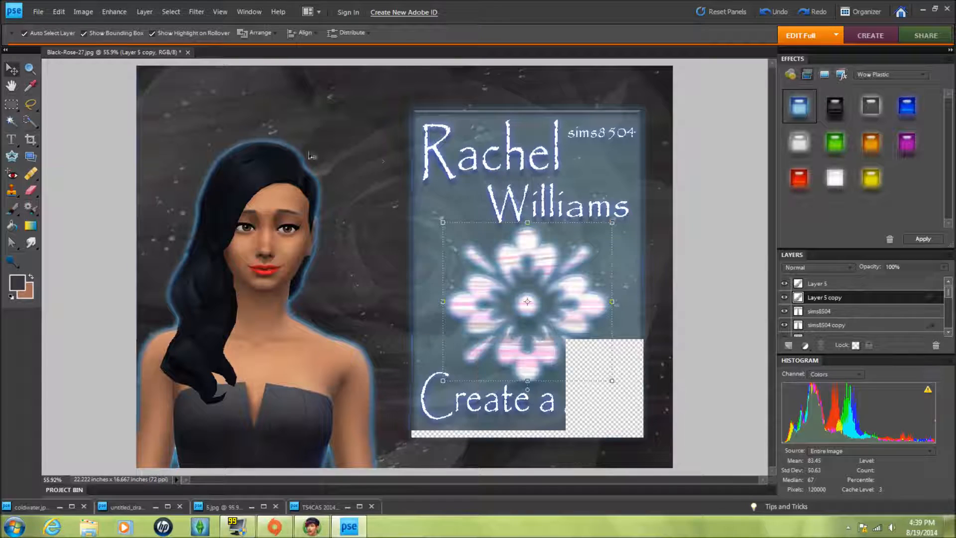
click(748, 383)
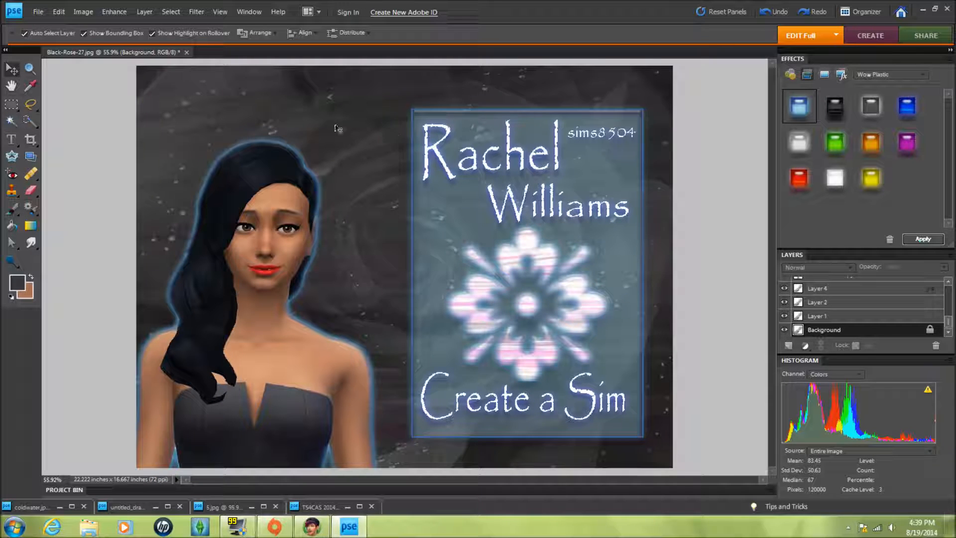